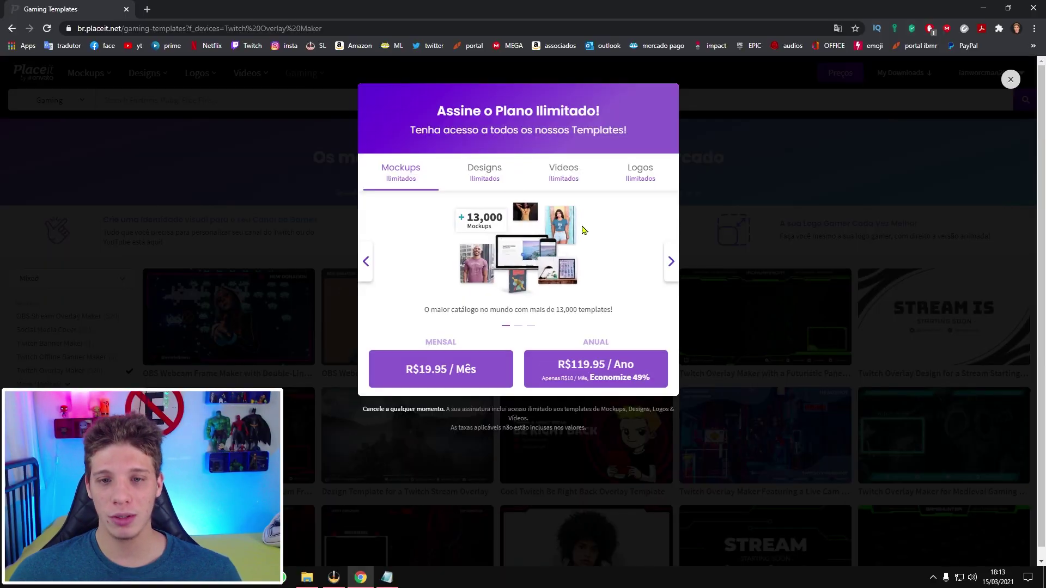
# Dismiss the subscription offer and open the Twitch Overlay Maker template for Medieval Gaming livestreams
pyautogui.click(769, 324)
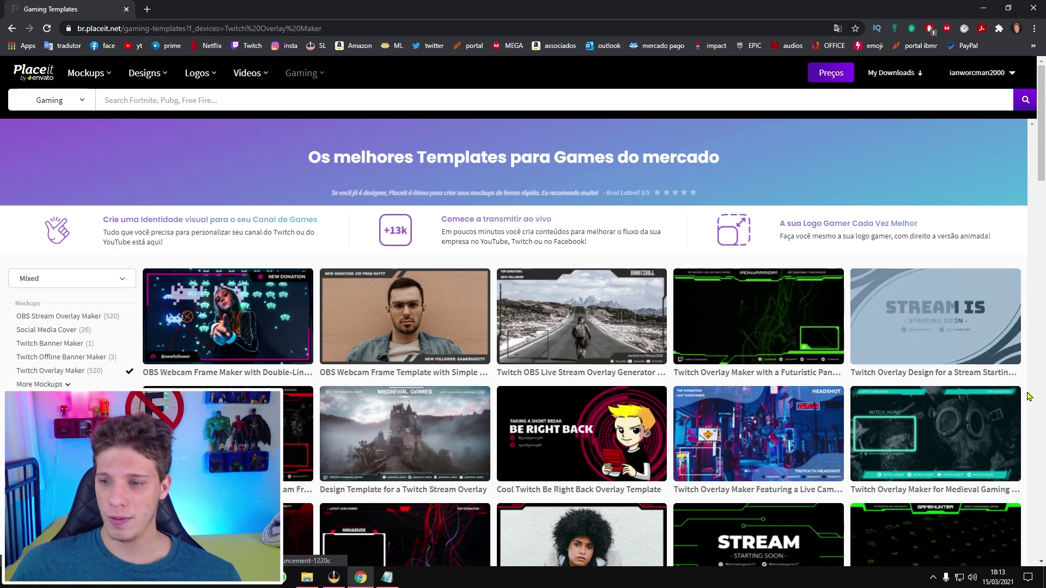
pyautogui.scroll(-2, 842, 309)
pyautogui.click(944, 320)
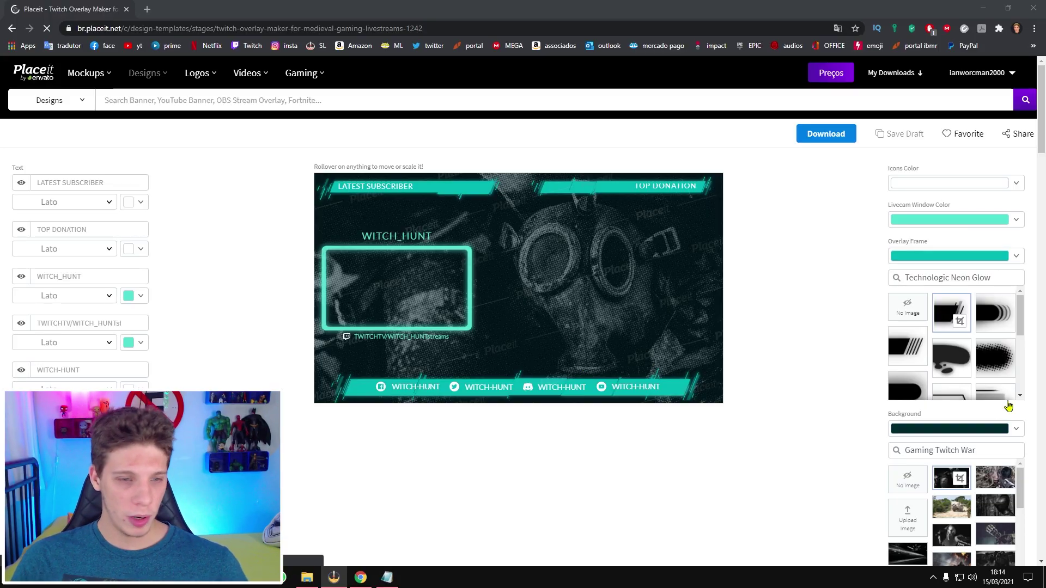
# Look over the template's presets and the similar templates offered below the editor
pyautogui.scroll(-1, 797, 303)
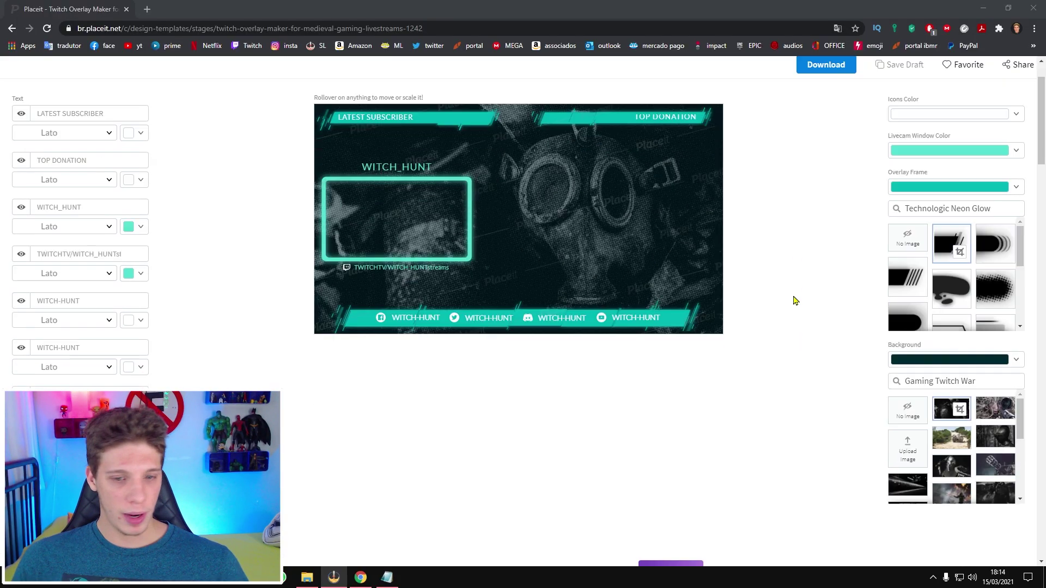
pyautogui.scroll(-7, 796, 300)
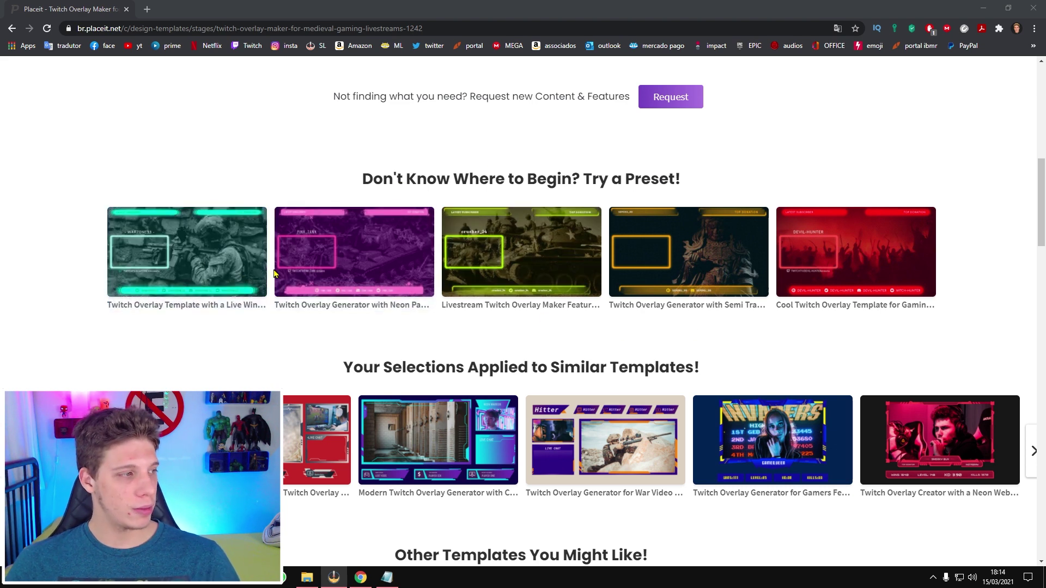
pyautogui.click(431, 278)
pyautogui.scroll(-5, 710, 366)
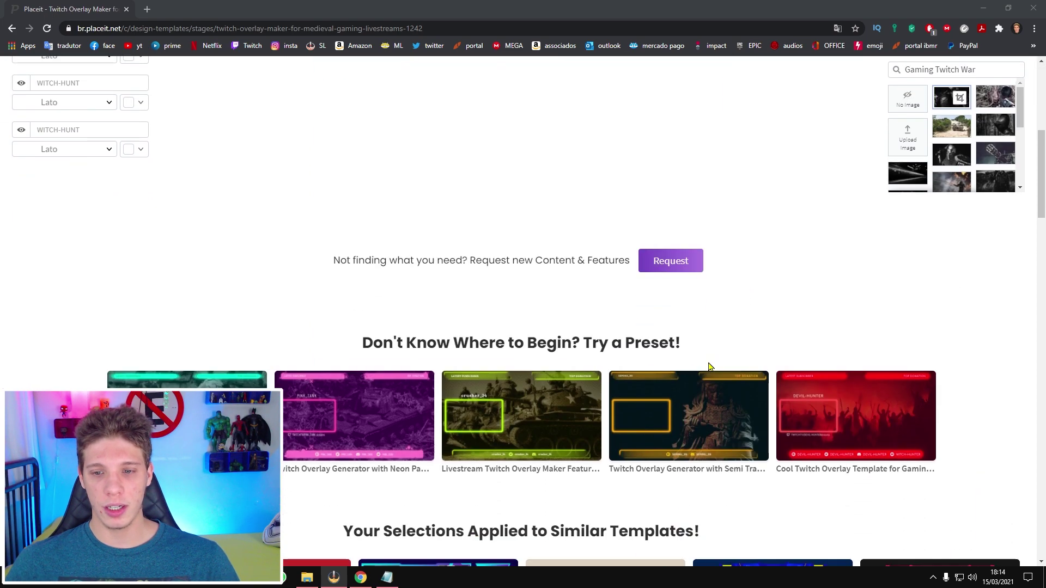
pyautogui.scroll(-1, 710, 366)
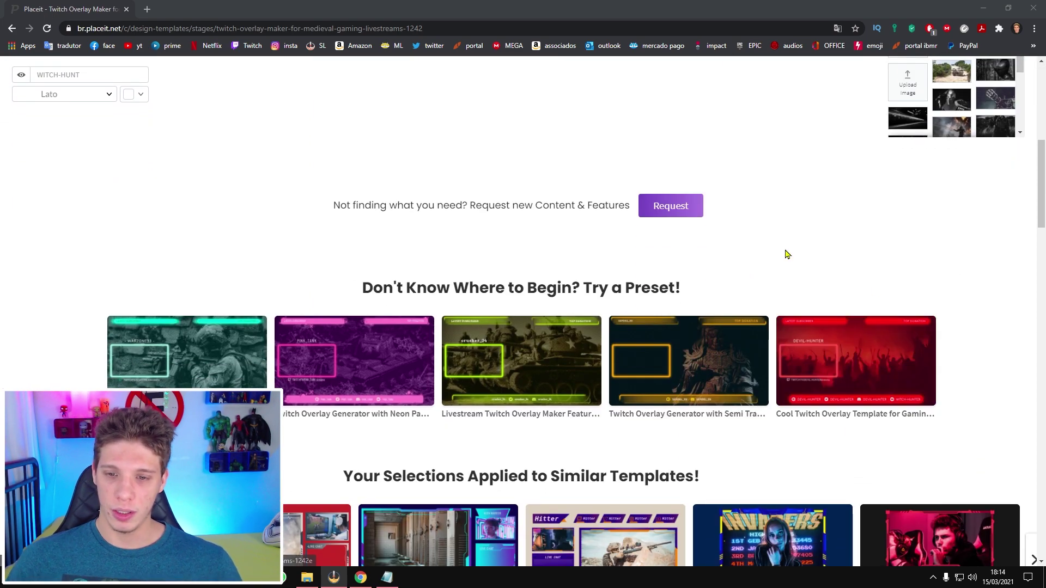
pyautogui.click(778, 365)
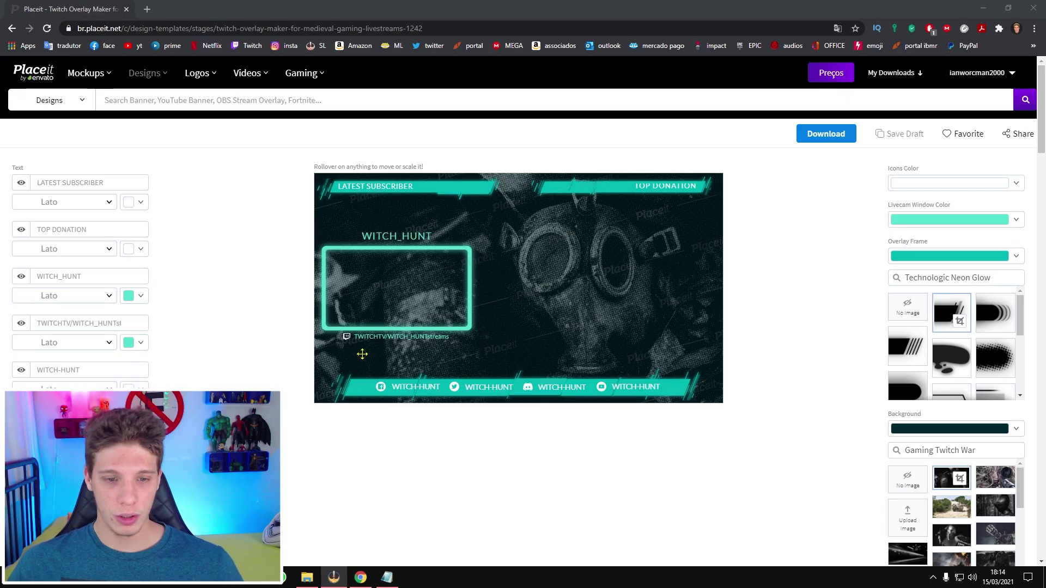
# Set the icons color to black
pyautogui.click(926, 183)
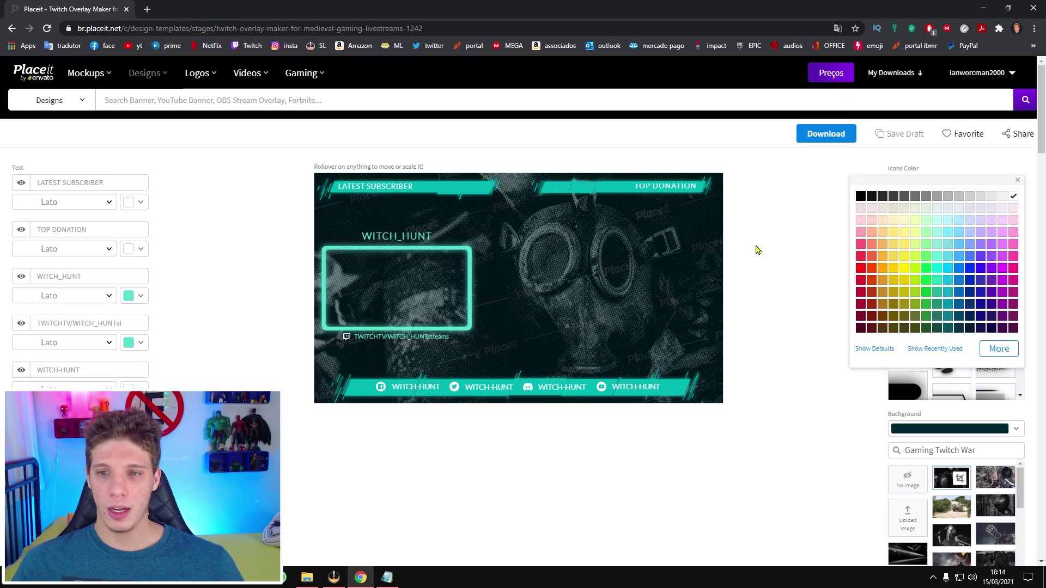
pyautogui.click(859, 197)
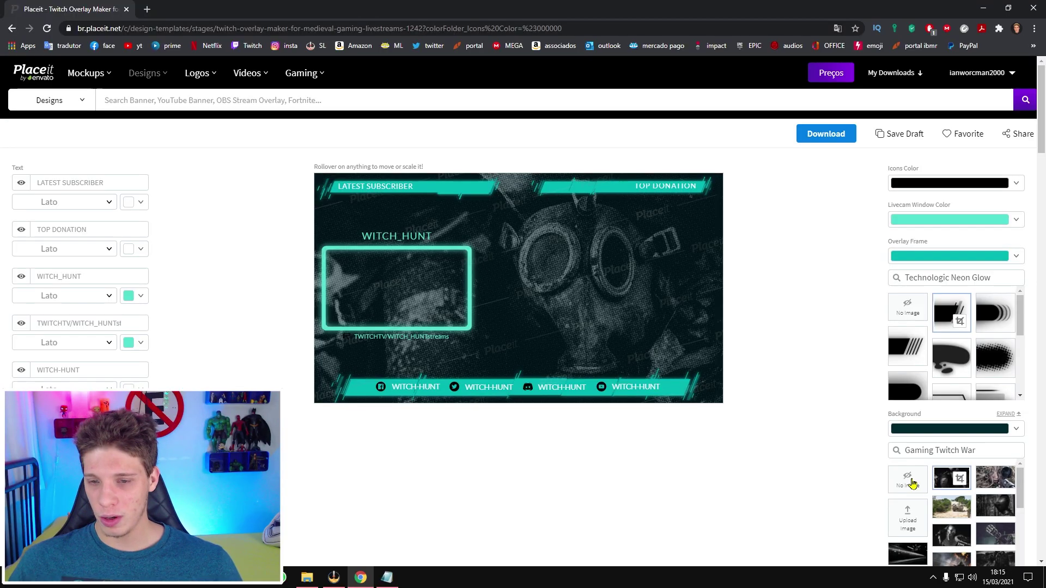
# Remove the background image and make the background white, also trying out the transparent color option
pyautogui.click(907, 479)
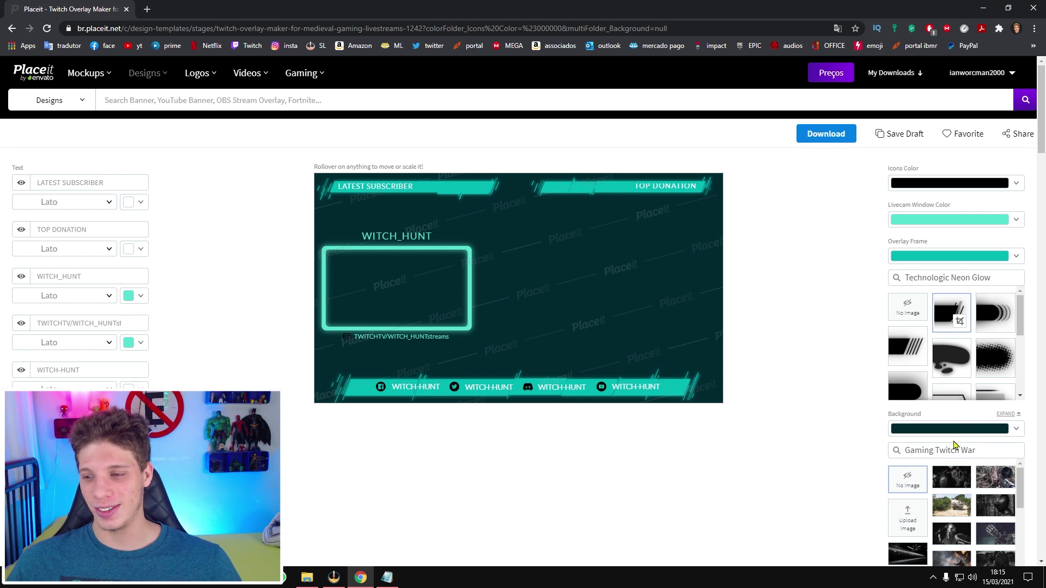
pyautogui.click(896, 431)
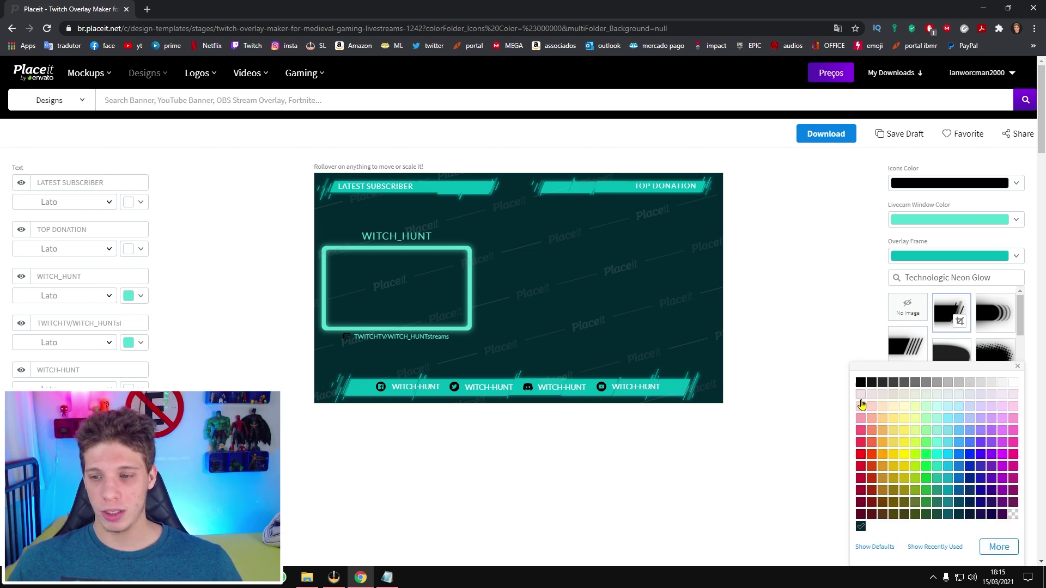
pyautogui.click(1013, 382)
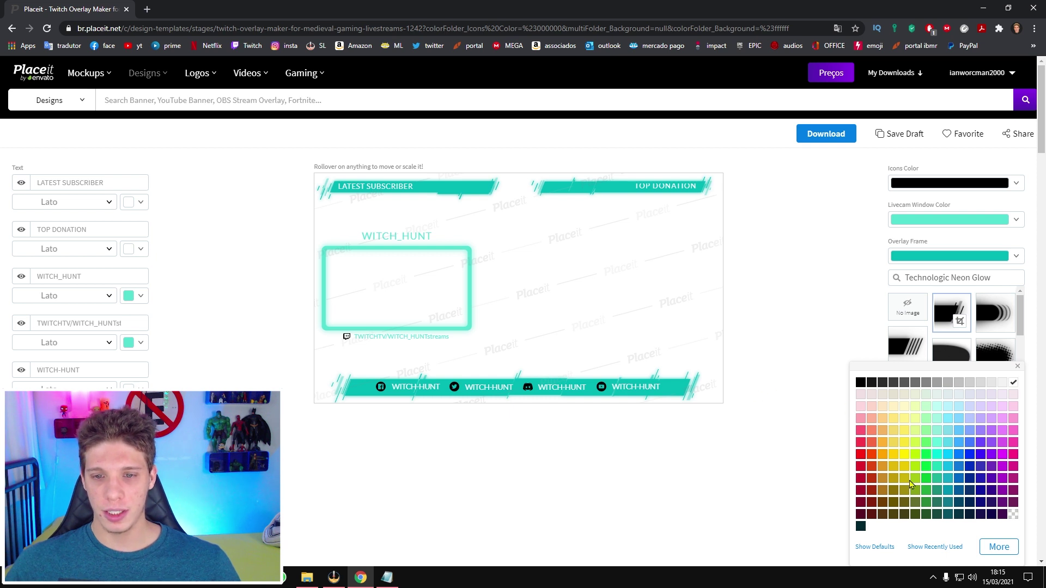
pyautogui.click(1013, 515)
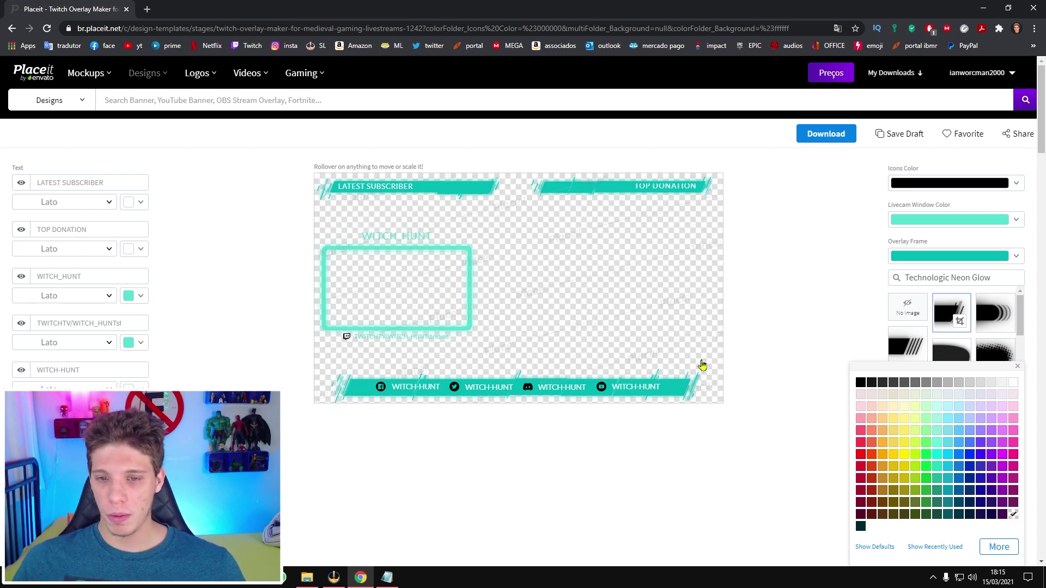
pyautogui.click(787, 383)
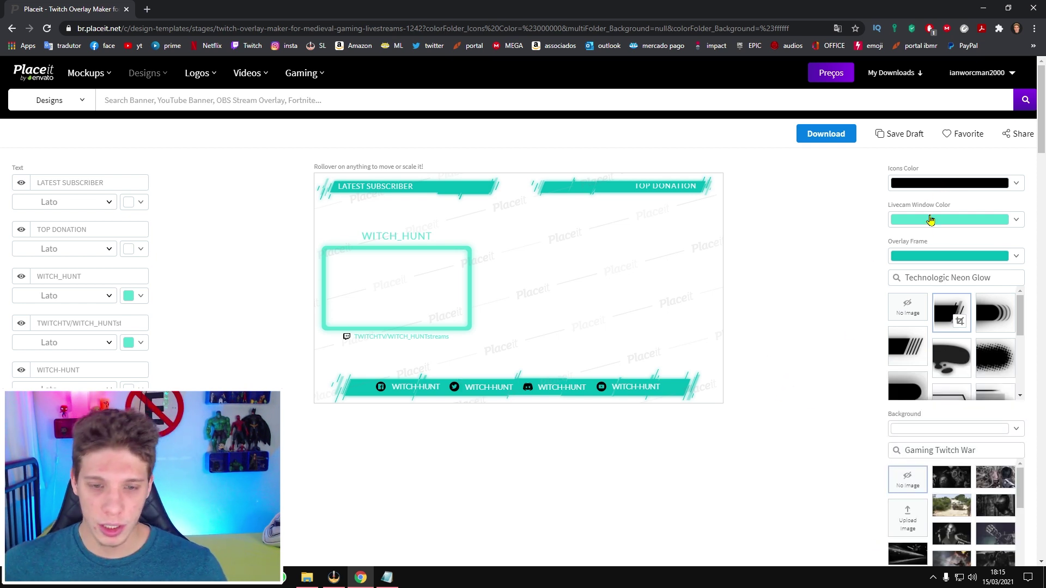
# Change the icons color to red and the livecam window color to purple
pyautogui.click(941, 186)
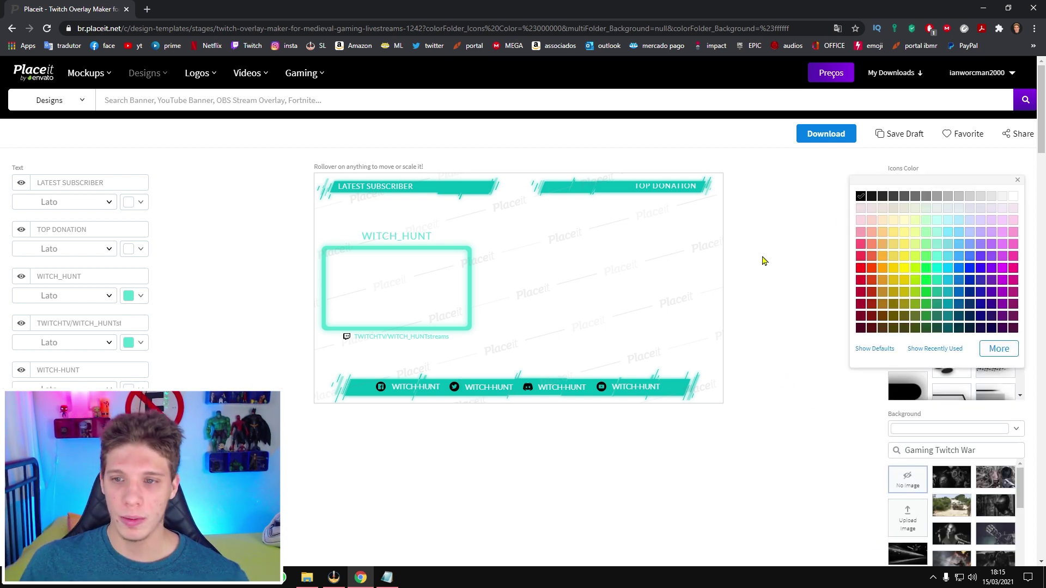
pyautogui.click(862, 256)
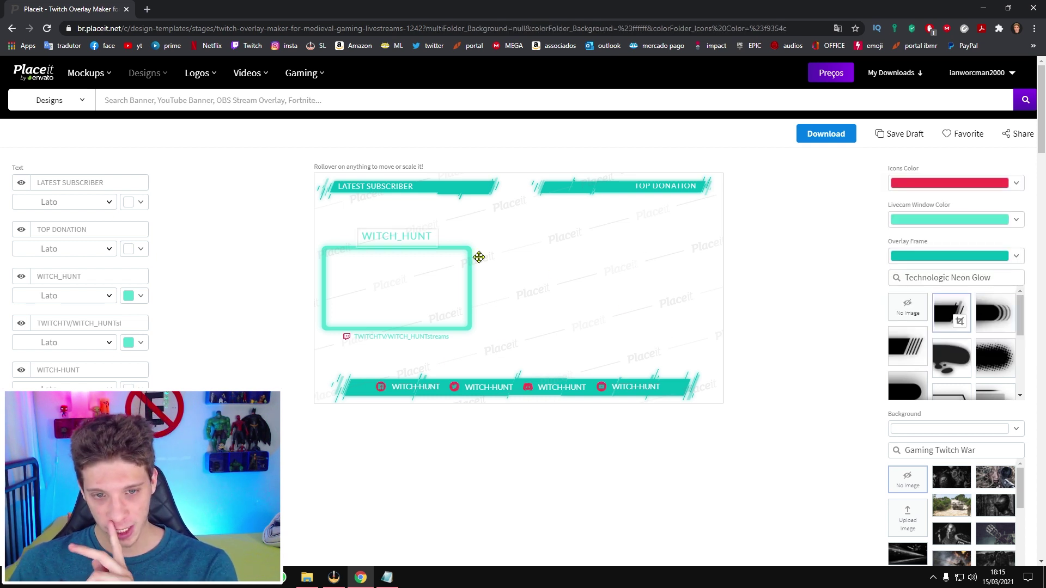
pyautogui.click(935, 221)
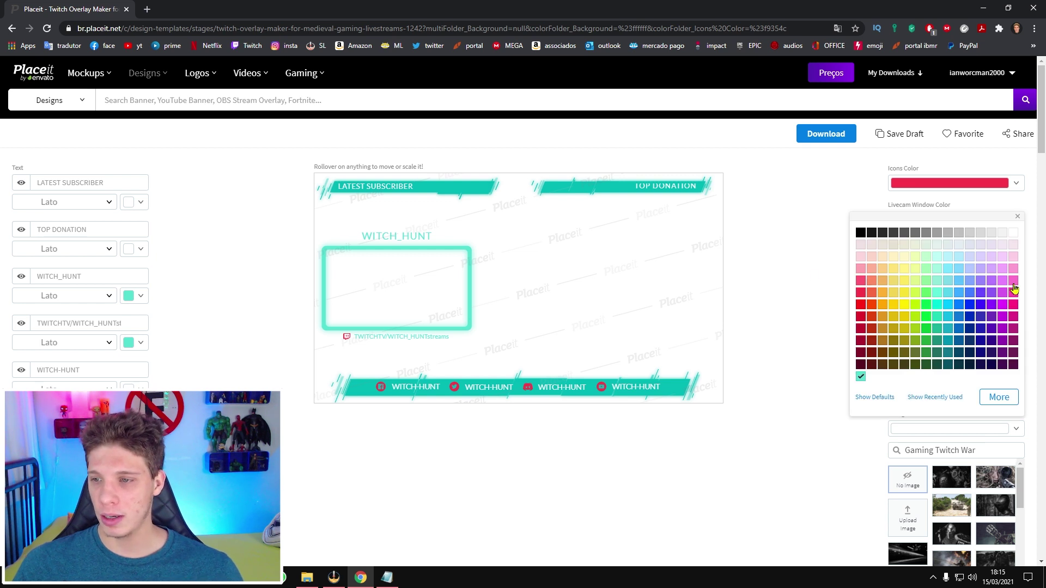
pyautogui.click(990, 294)
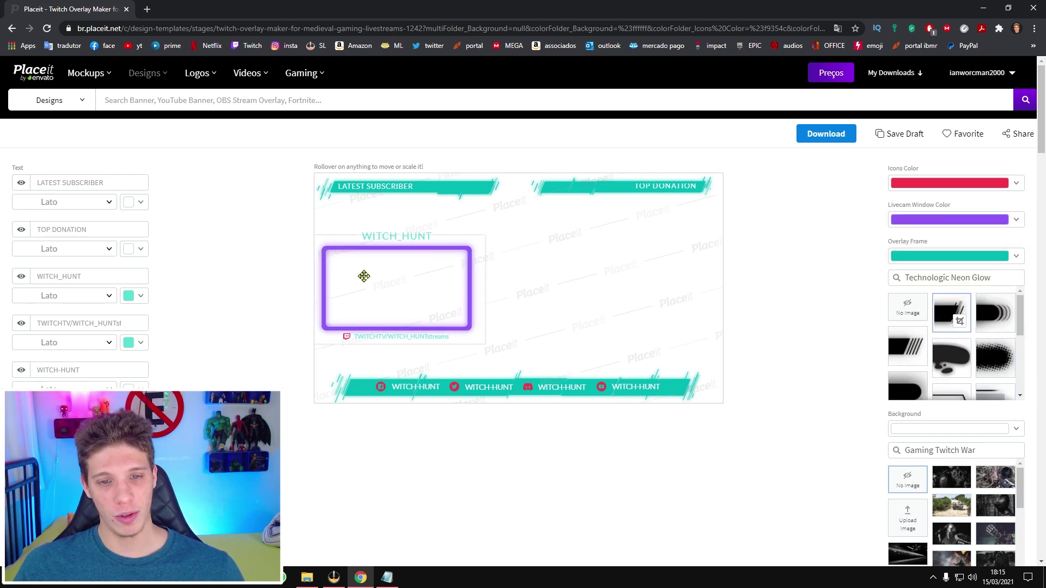
# Try out different sizes for the livecam window frame, leaving it slightly smaller than the original
pyautogui.moveTo(473, 321); pyautogui.dragTo(588, 313)
pyautogui.moveTo(610, 347)
pyautogui.mouseDown()
pyautogui.moveTo(684, 403)
pyautogui.moveTo(462, 287)
pyautogui.moveTo(595, 357)
pyautogui.moveTo(612, 351)
pyautogui.mouseUp()
pyautogui.moveTo(576, 316); pyautogui.dragTo(441, 310)
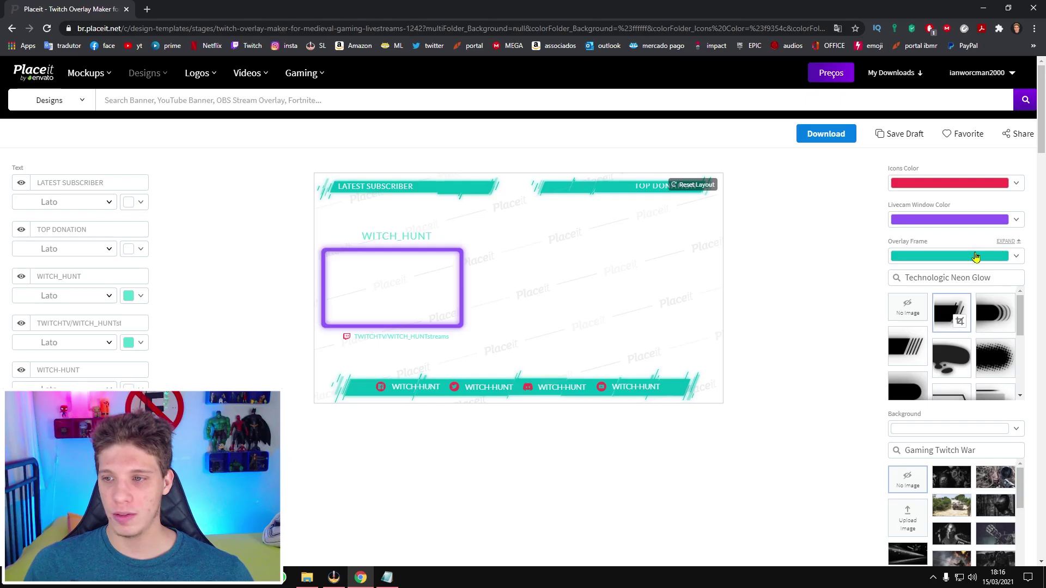
# Set the overlay frame color to blue-violet and remove the overlay frame image
pyautogui.click(975, 257)
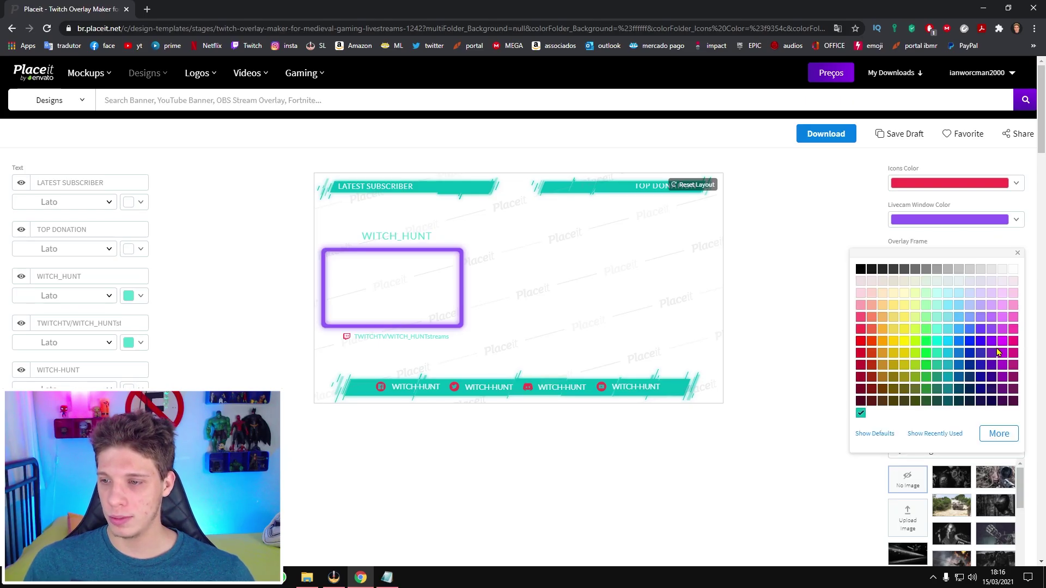
pyautogui.click(980, 342)
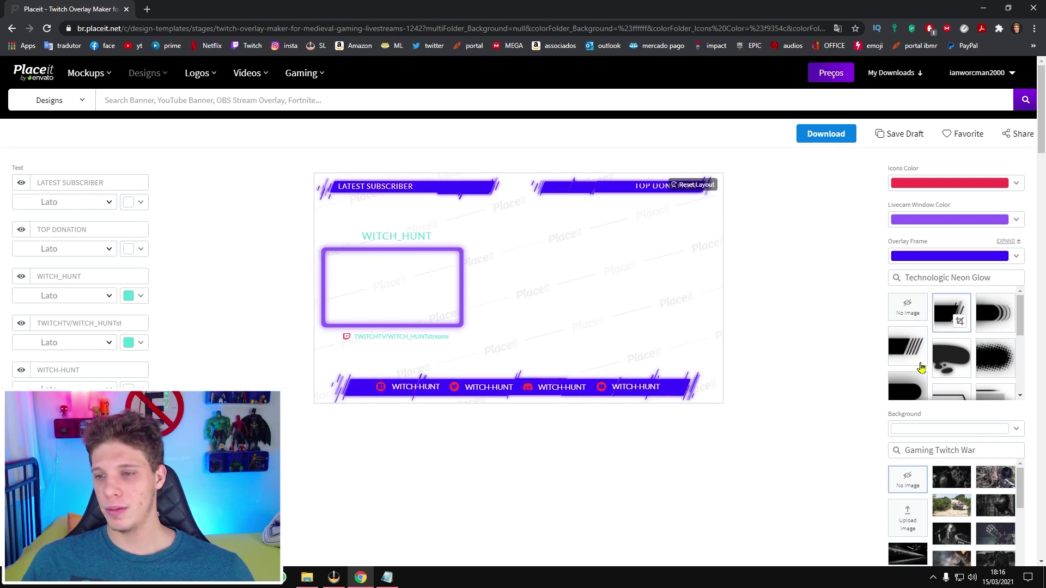
pyautogui.click(907, 312)
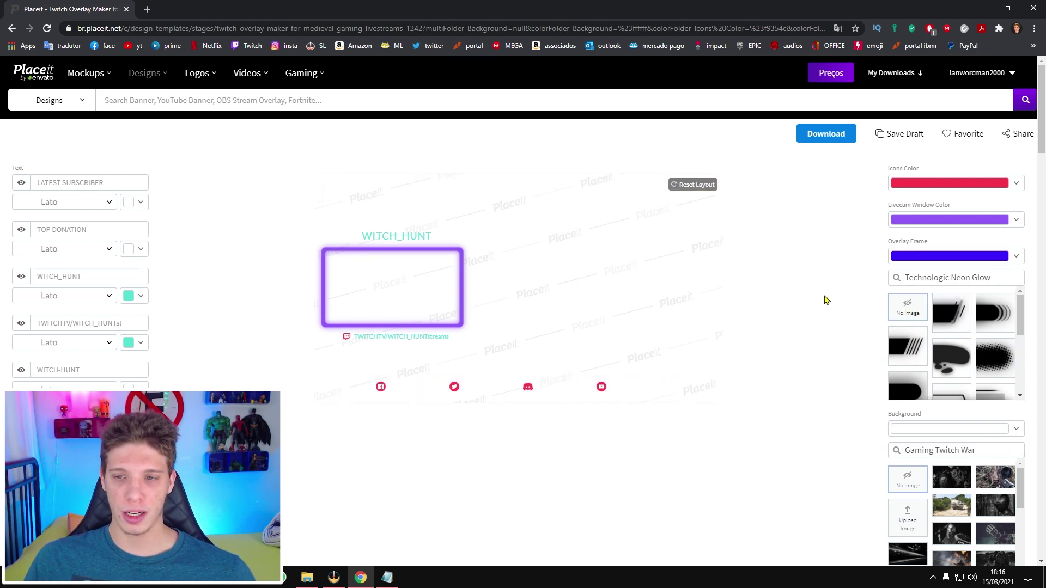
# Try several overlay frame styles, including diagonal stripes, a dotted halftone edge, and outlined and solid bars with circles and crosses
pyautogui.click(910, 356)
pyautogui.click(957, 359)
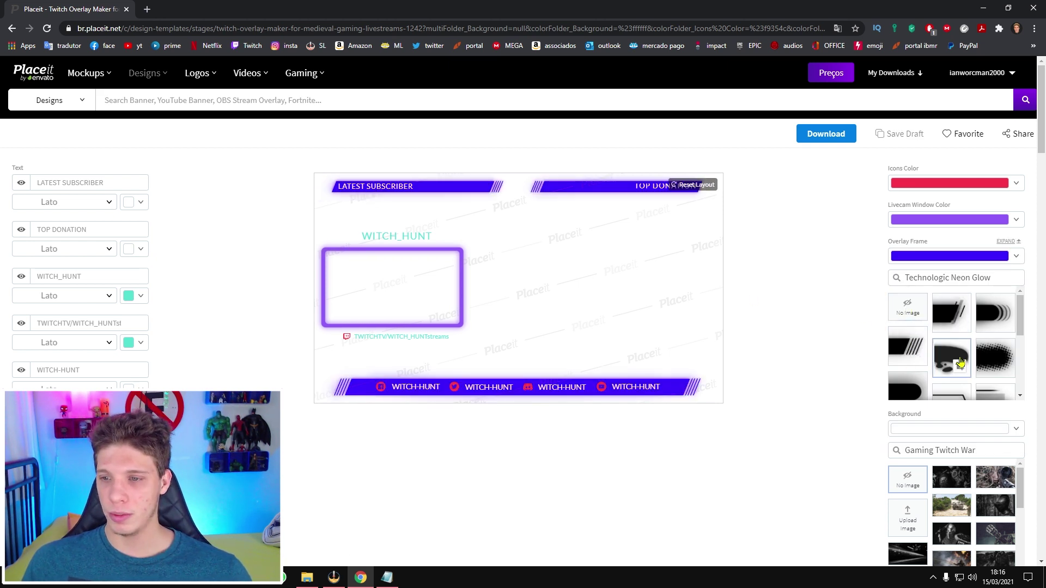
pyautogui.click(995, 358)
pyautogui.scroll(-3, 975, 354)
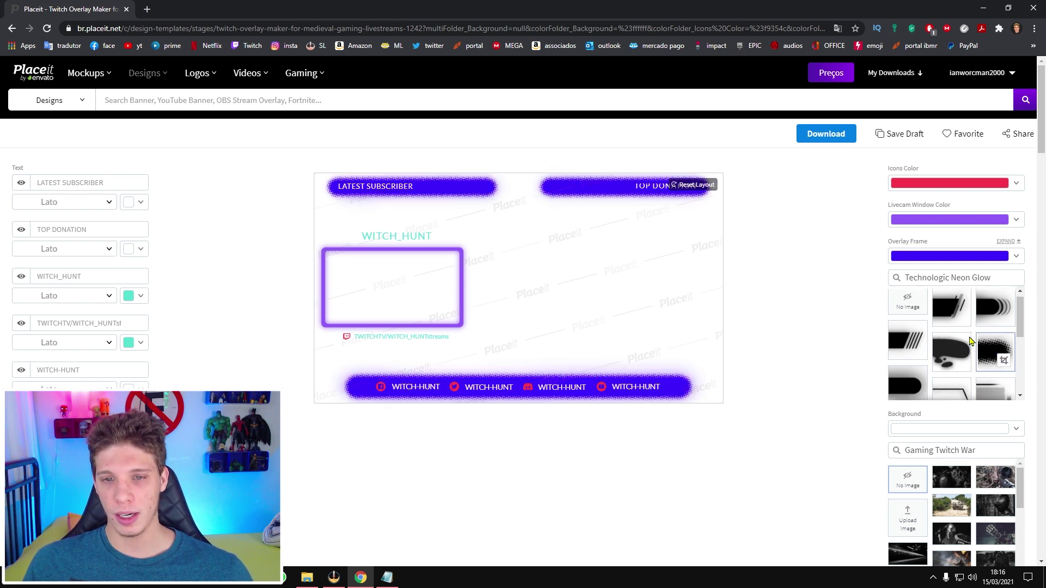
pyautogui.click(912, 373)
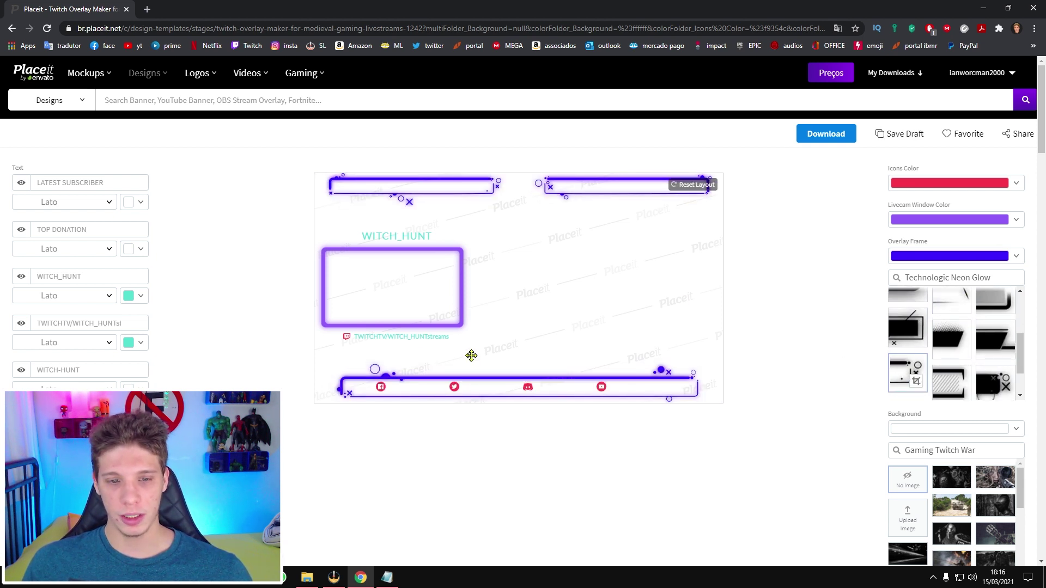
pyautogui.scroll(5, 950, 343)
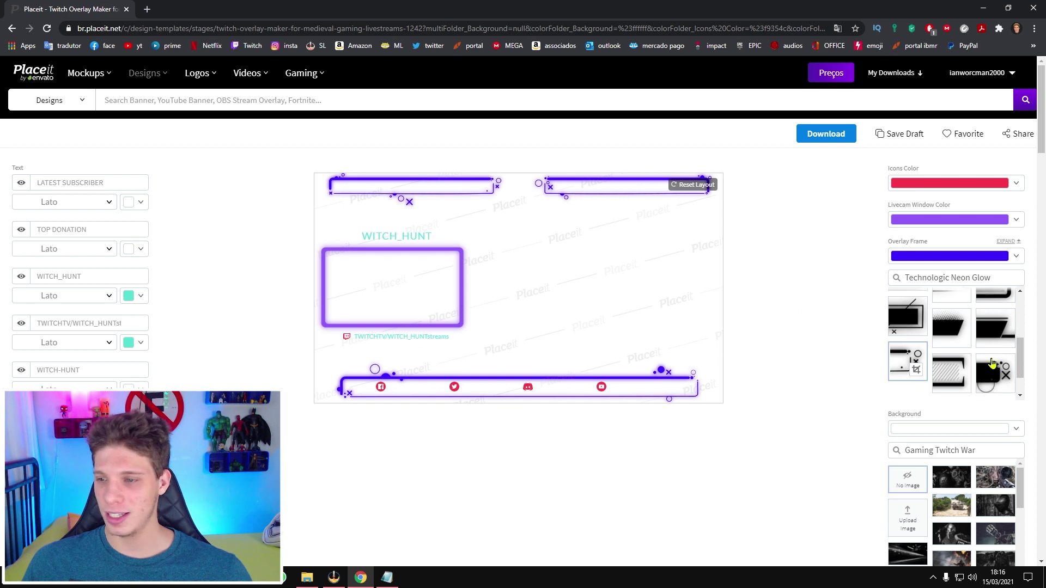
pyautogui.click(906, 351)
pyautogui.scroll(1, 1006, 389)
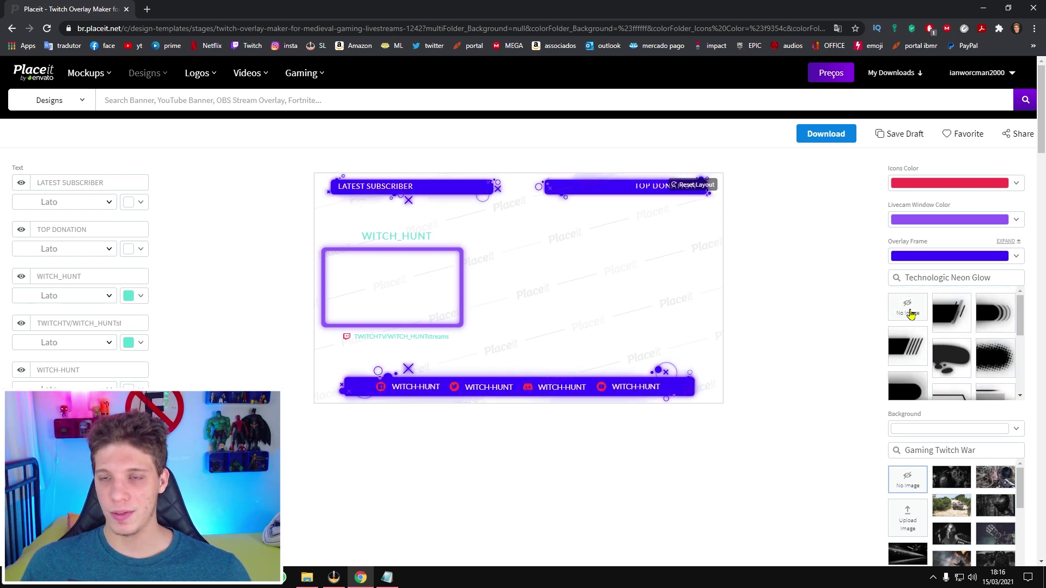
# Compare the template's original slanted brush frame with no overlay frame image, ending on no image
pyautogui.click(910, 314)
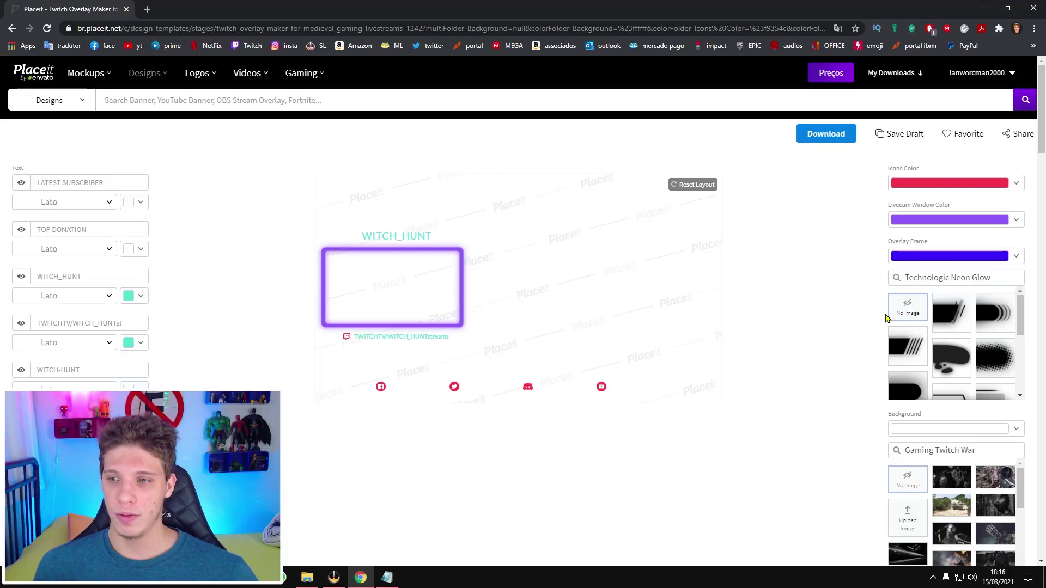
pyautogui.click(947, 314)
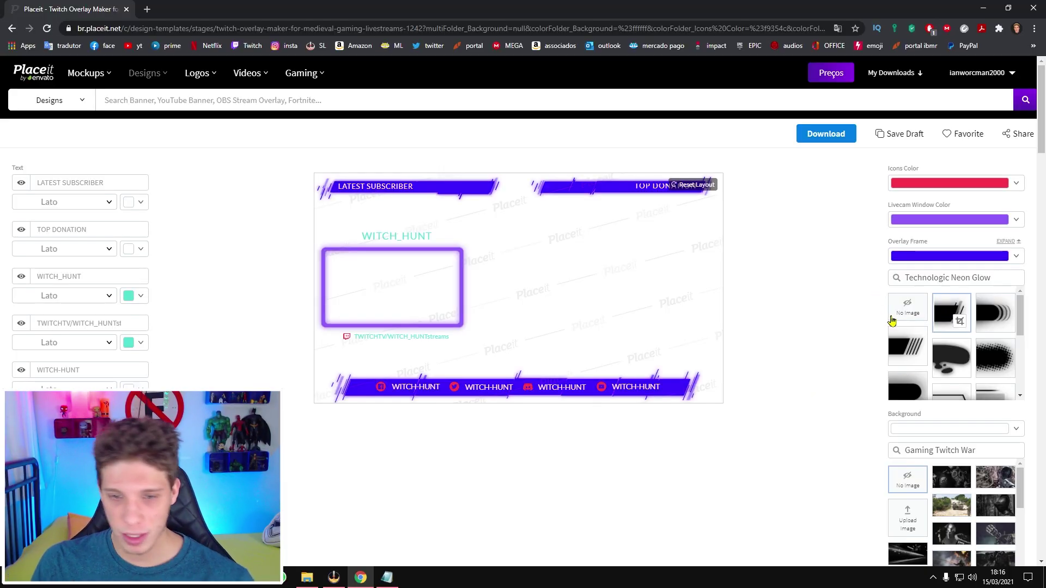
pyautogui.click(911, 314)
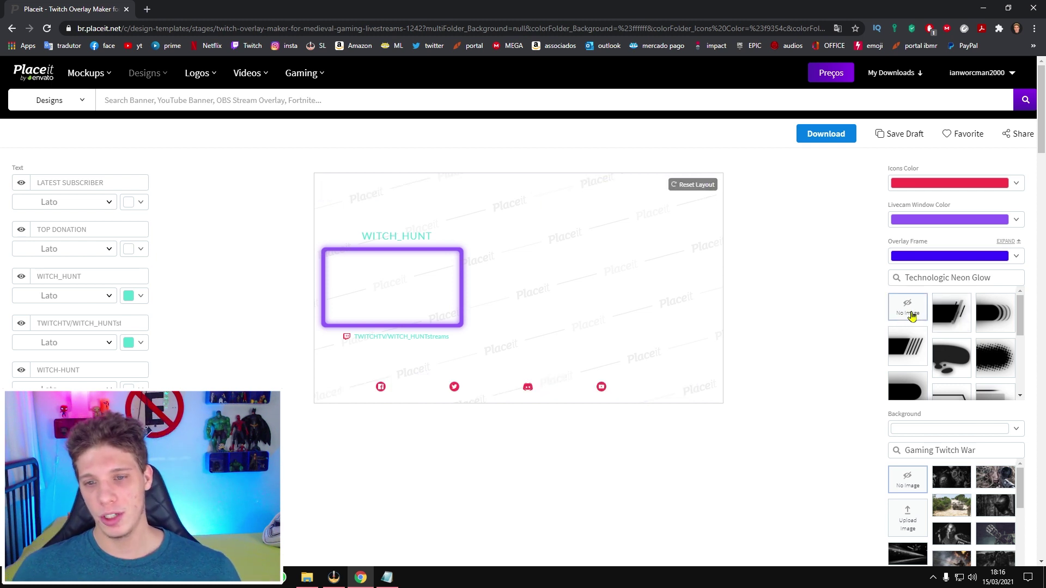
pyautogui.scroll(-3, 933, 324)
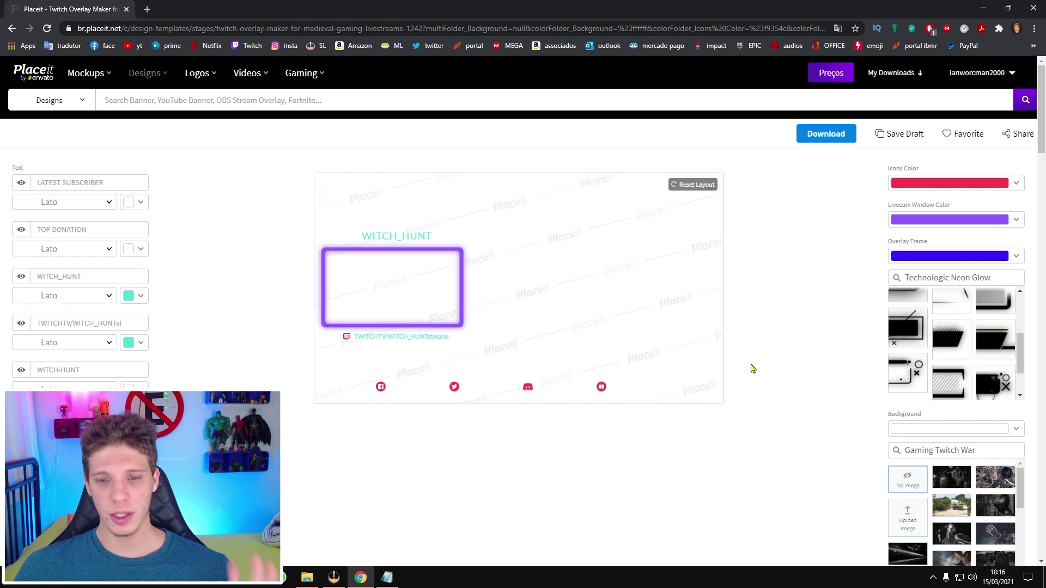
pyautogui.scroll(-2, 794, 409)
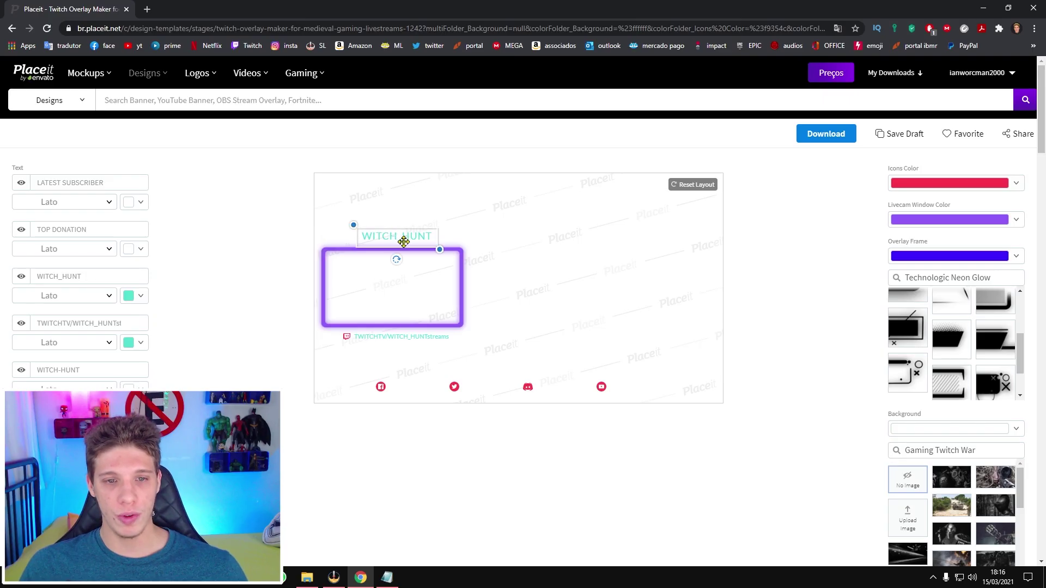
# Replace the WITCH_HUNT title above the livecam window with browplayrj
pyautogui.doubleClick(91, 275)
pyautogui.write('browplayrjh')
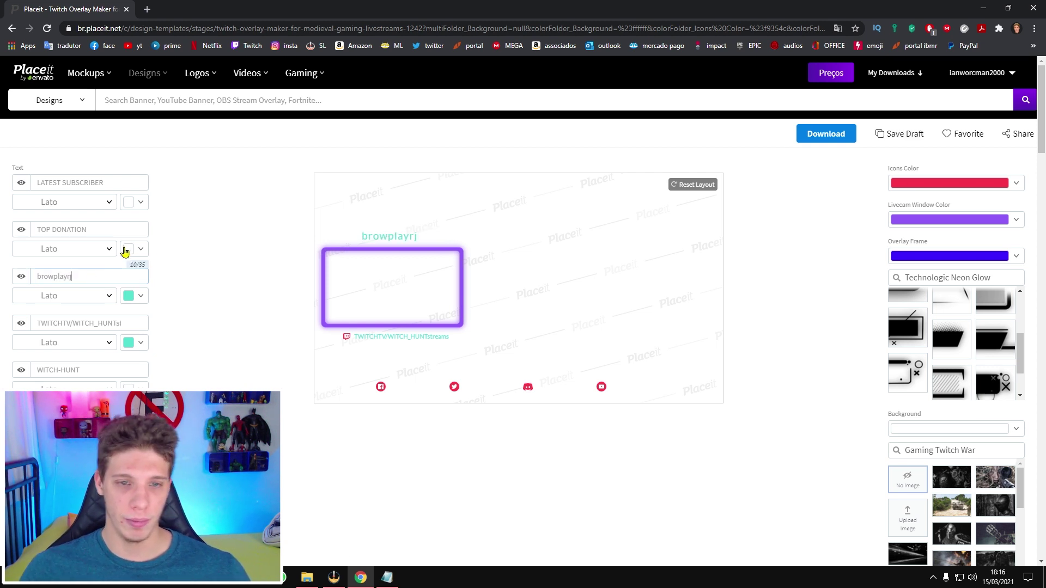
# Browse the suggested, full, saved and recent font lists for the browplayrj title above the livecam window
pyautogui.click(116, 297)
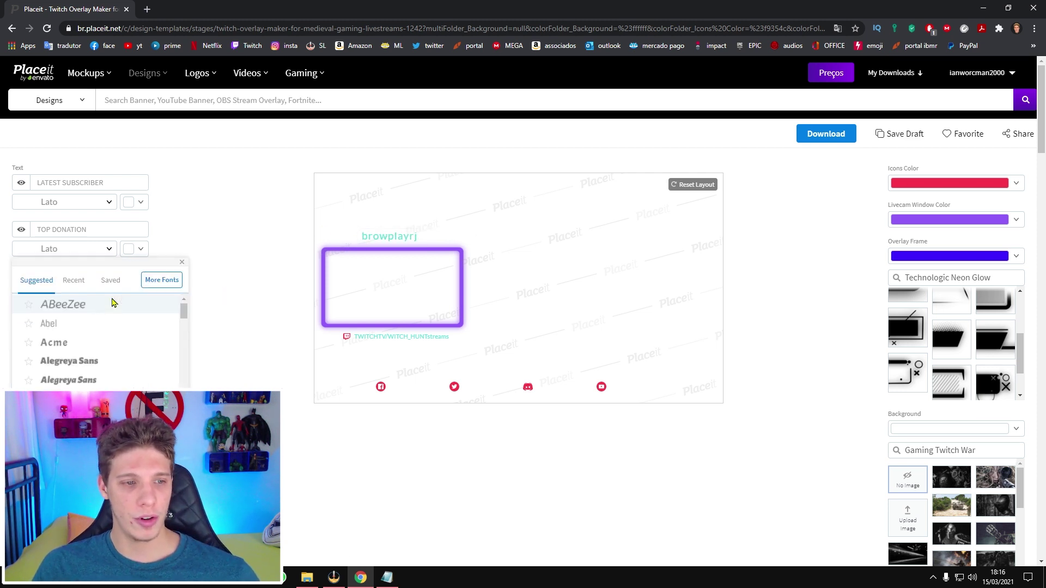
pyautogui.scroll(-3, 96, 334)
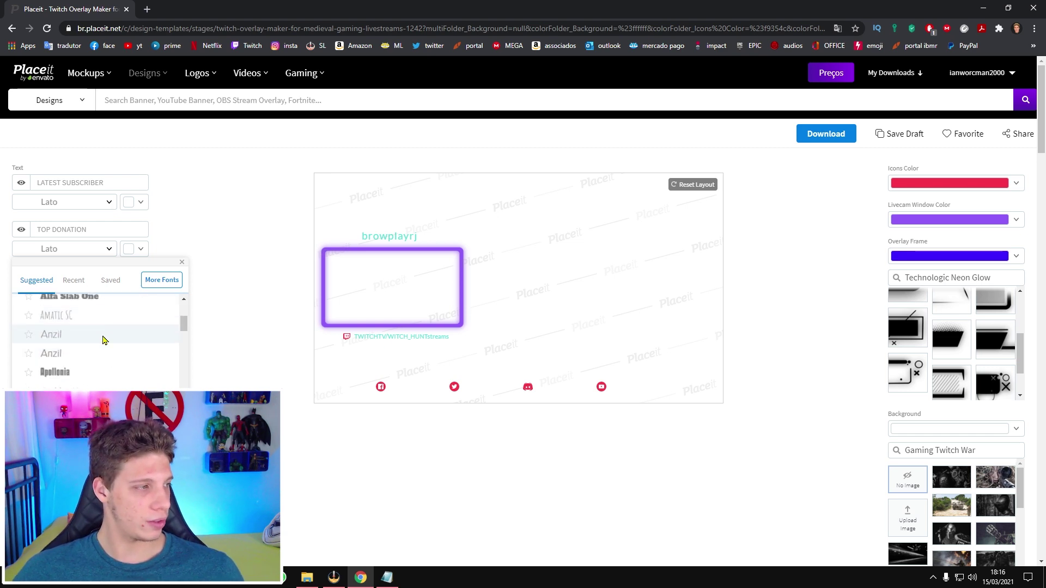
pyautogui.scroll(1, 121, 325)
pyautogui.click(162, 279)
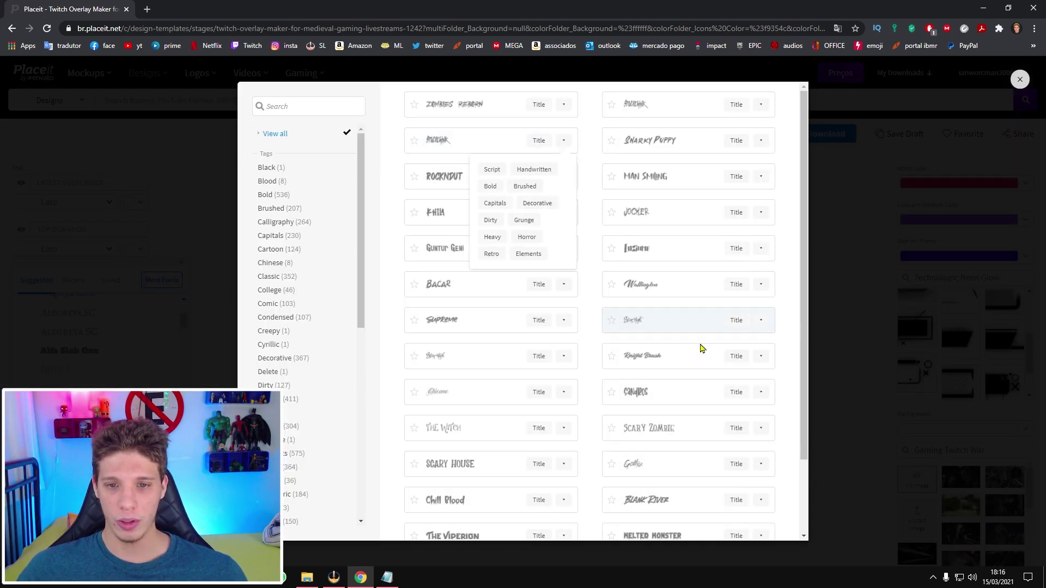
pyautogui.scroll(-7, 701, 349)
pyautogui.scroll(-5, 285, 240)
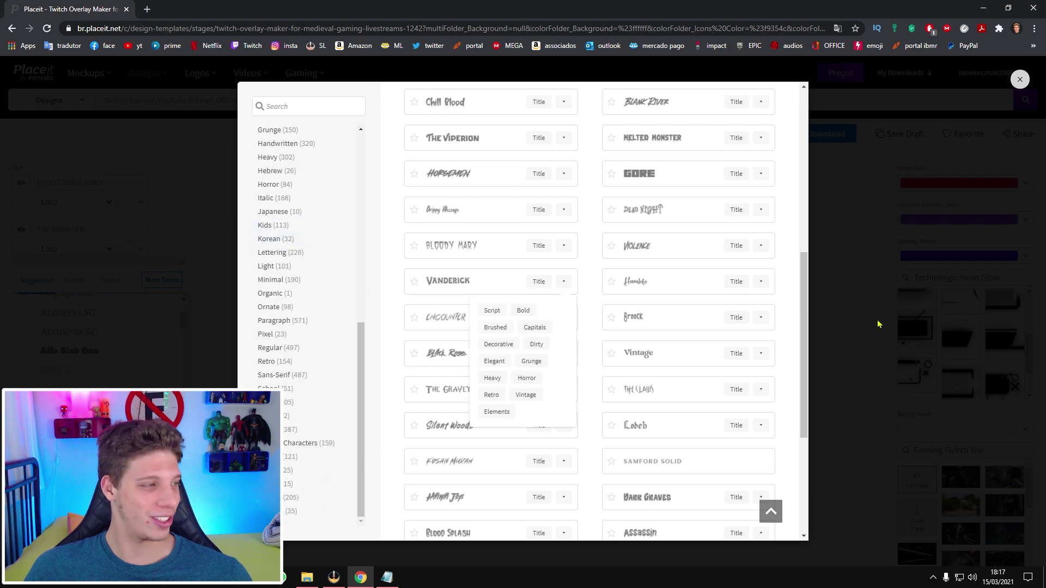
pyautogui.click(940, 311)
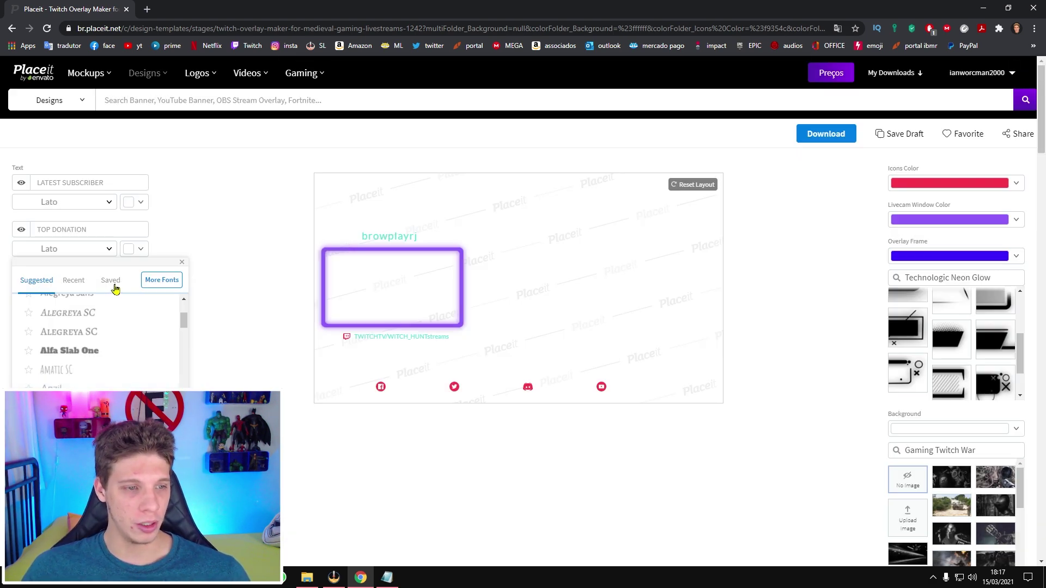
pyautogui.click(111, 281)
pyautogui.click(75, 281)
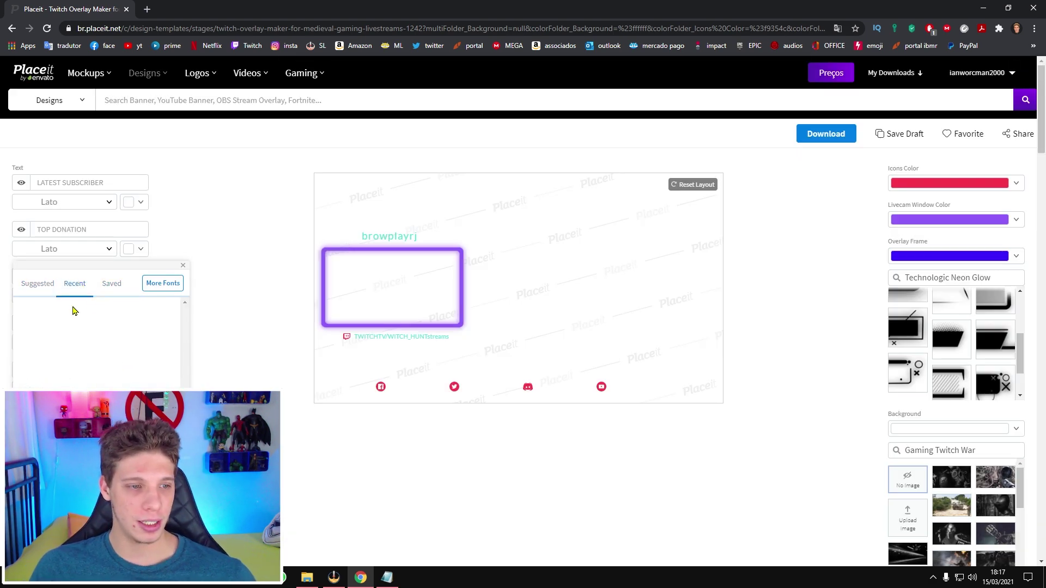
pyautogui.click(183, 265)
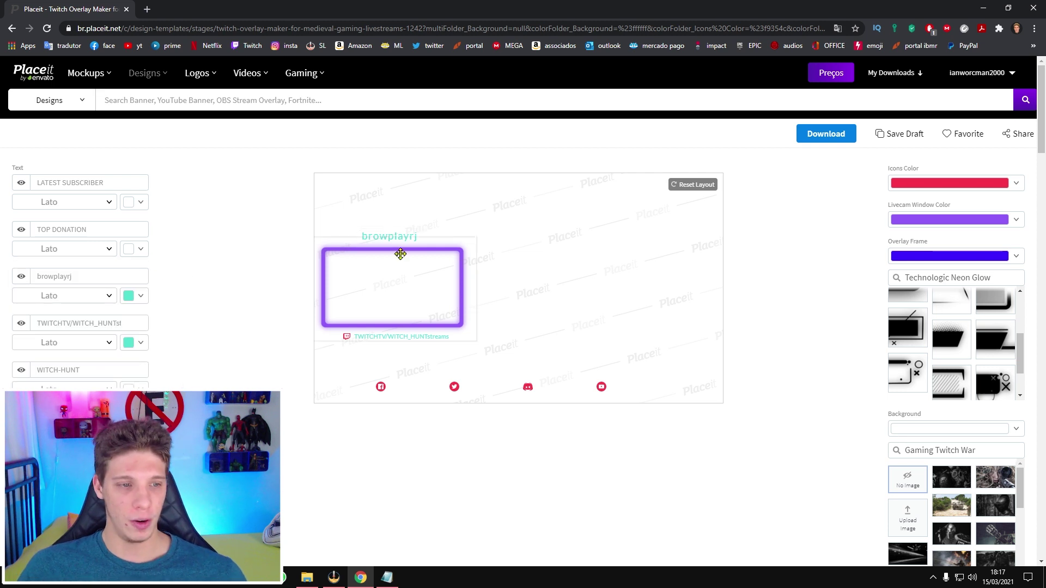
# Align the browplayrj title with the livecam window's left edge and recolor the four WITCH-HUNT social labels in different blue shades
pyautogui.moveTo(398, 240); pyautogui.dragTo(363, 239)
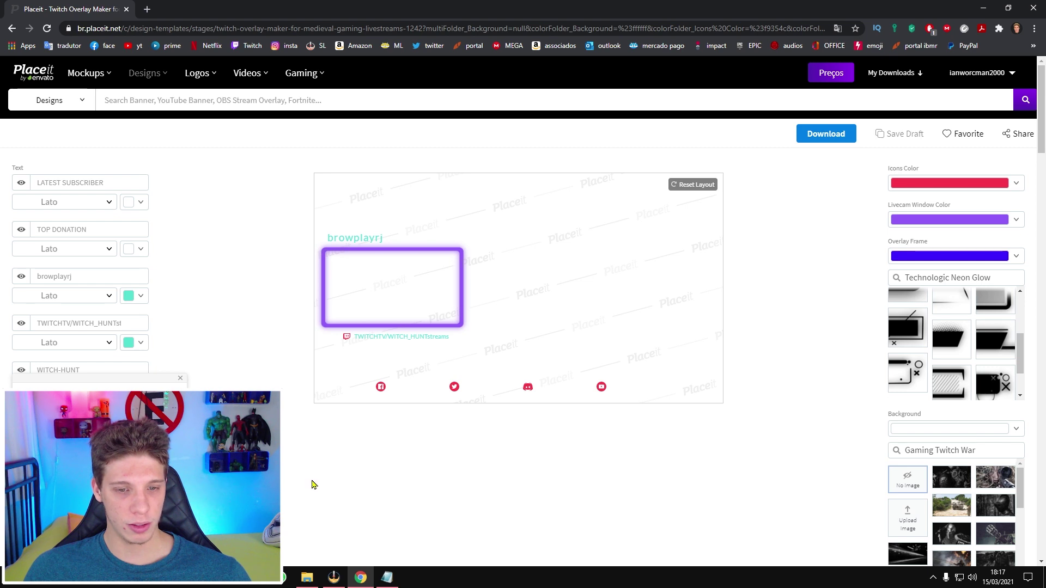
pyautogui.click(132, 506)
pyautogui.scroll(-3, 132, 505)
pyautogui.click(346, 324)
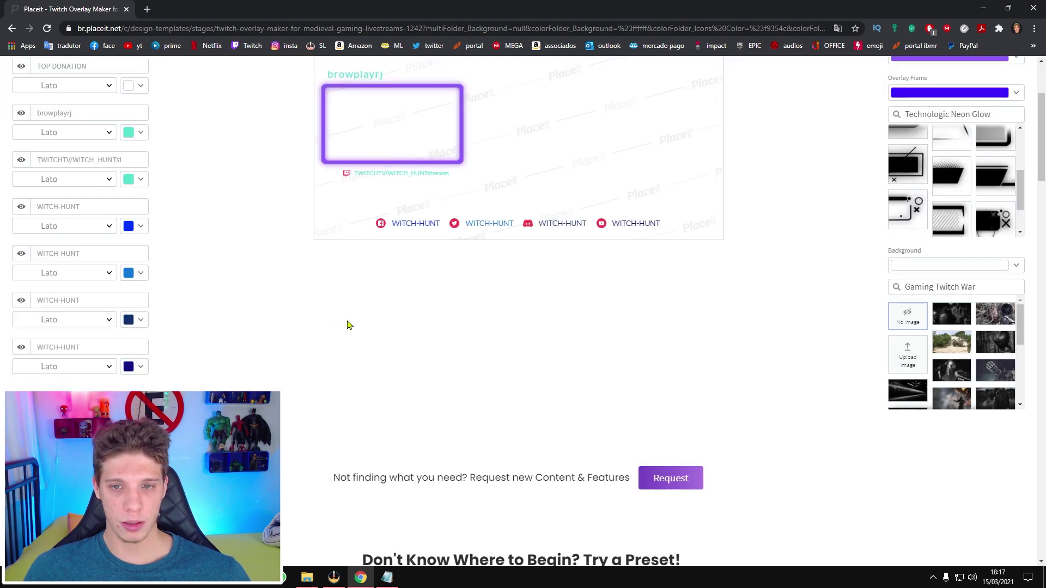
# Hide the first three WITCH-HUNT social labels with their icons, keeping only the YouTube one
pyautogui.scroll(3, 346, 335)
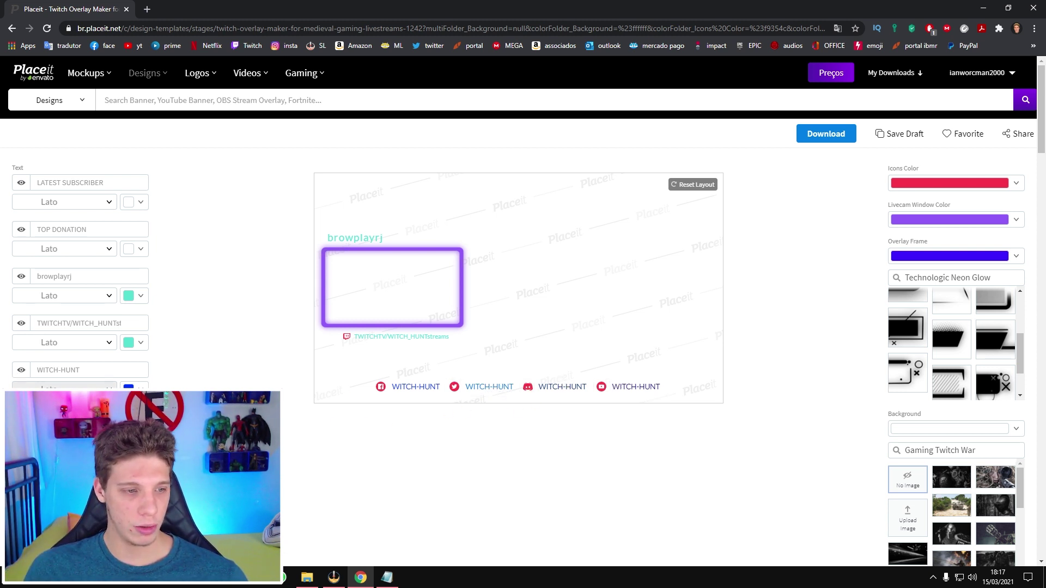
pyautogui.click(21, 416)
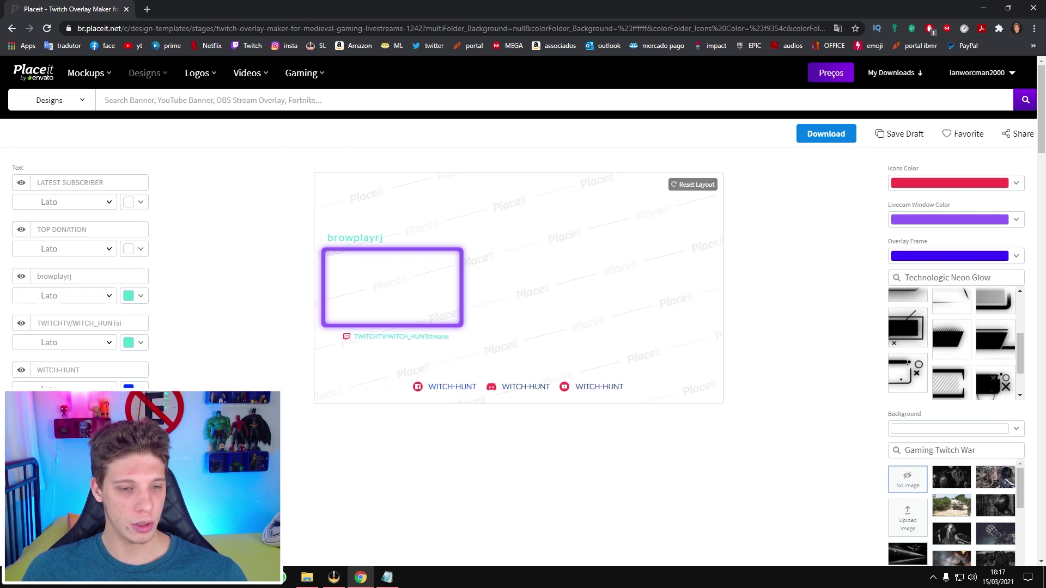
pyautogui.click(23, 371)
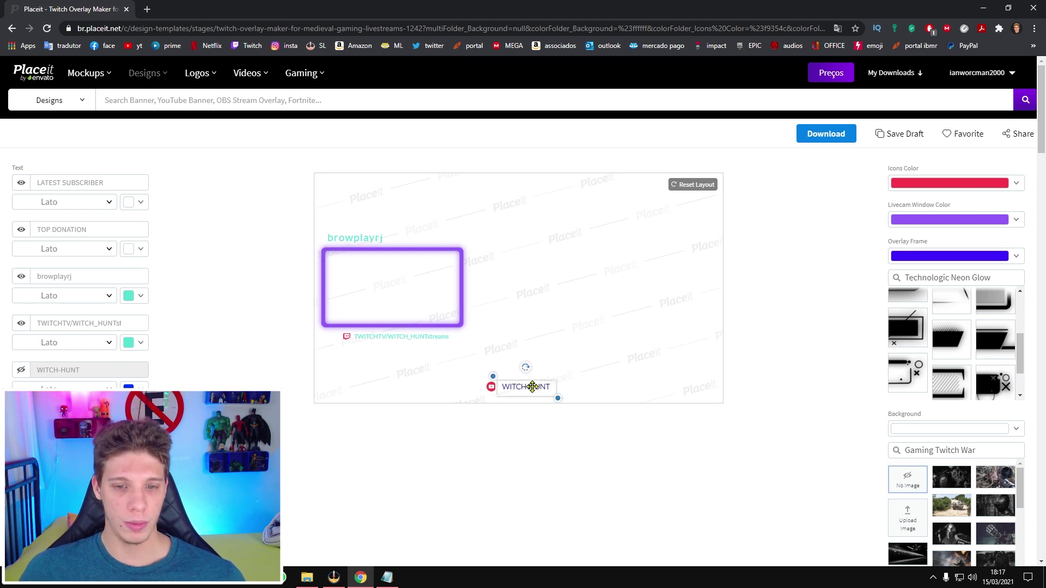
# Replace the YouTube label with browplayrj and place it with its icon below the Twitch line under the livecam window
pyautogui.moveTo(532, 385); pyautogui.dragTo(527, 359)
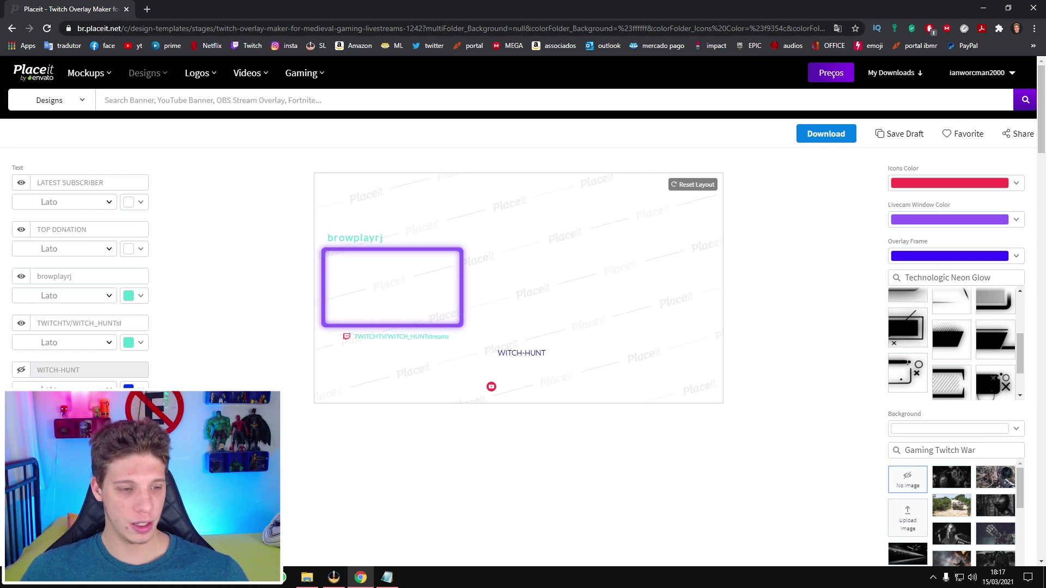
pyautogui.write('browplayrj')
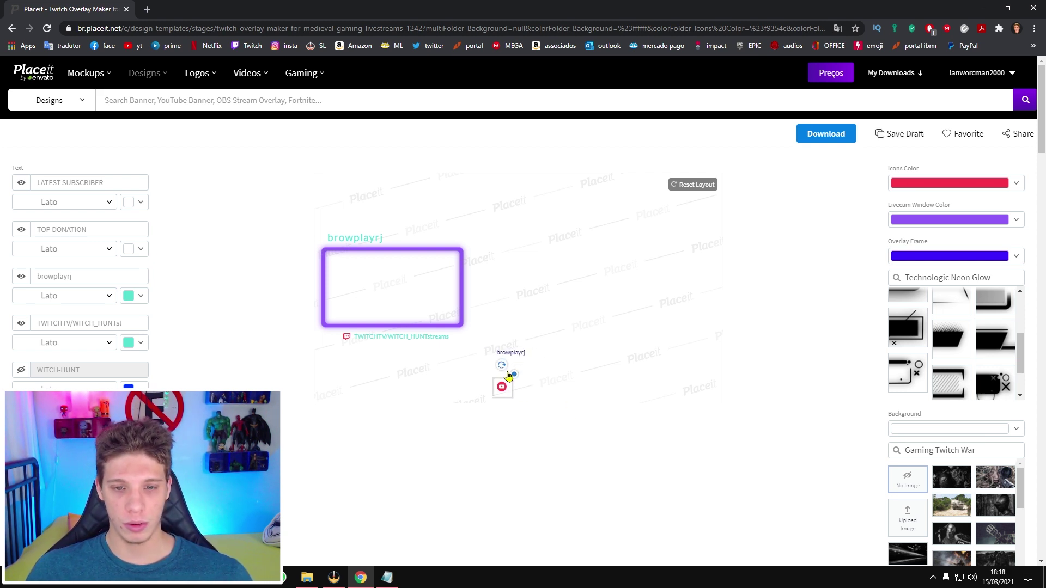
pyautogui.moveTo(508, 376); pyautogui.dragTo(315, 362)
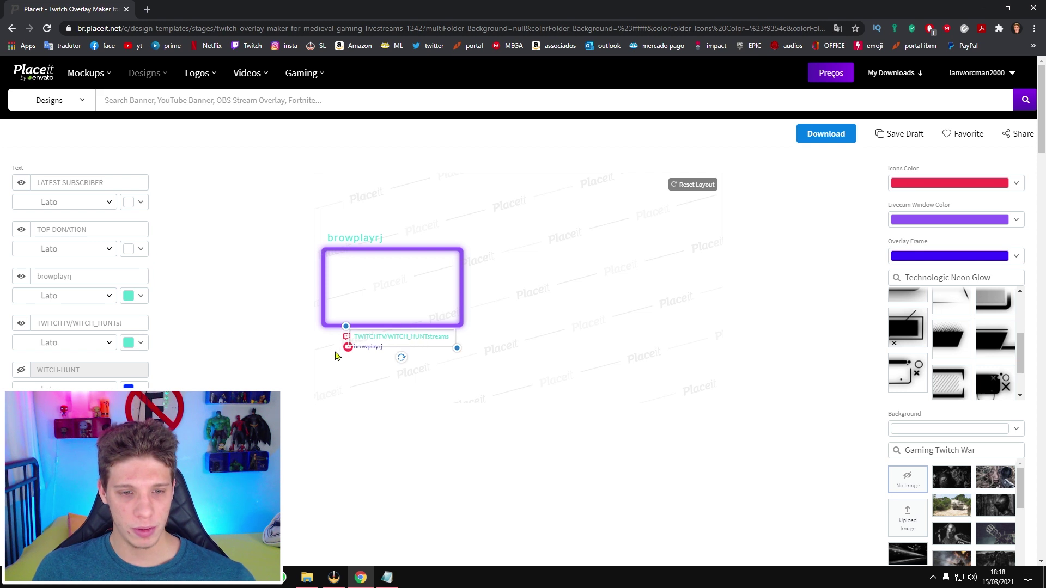
# Replace the Twitch channel text below the livecam window with browplayrj
pyautogui.moveTo(76, 323); pyautogui.dragTo(36, 323)
pyautogui.press('BackSpace')
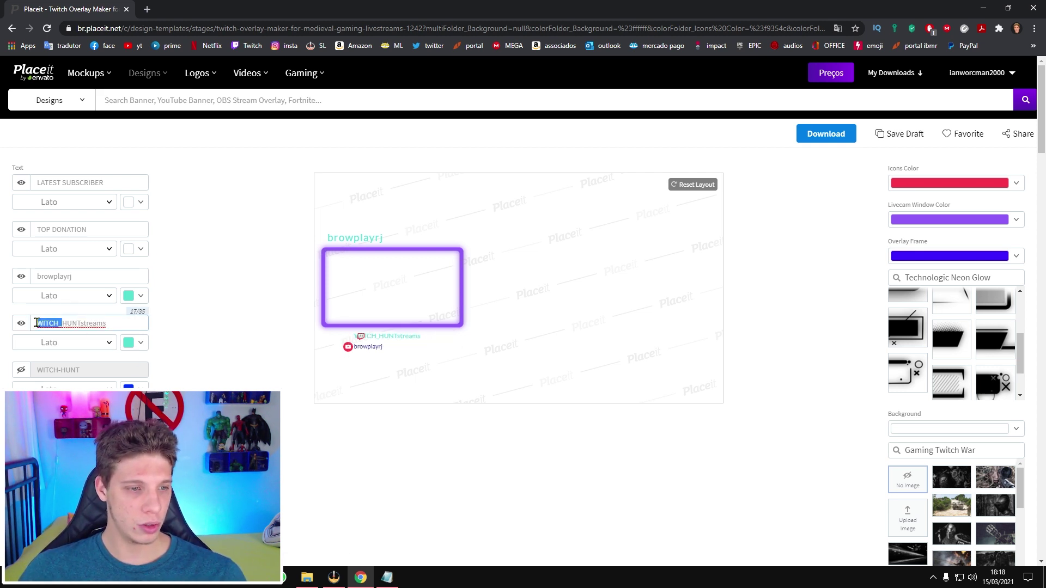
pyautogui.write('brow')
pyautogui.press('Delete')
pyautogui.press('Delete')
pyautogui.press('Delete')
pyautogui.press('Delete')
pyautogui.press('Delete')
pyautogui.press('Delete')
pyautogui.press('Delete')
pyautogui.press('Delete')
pyautogui.press('Delete')
pyautogui.press('Delete')
pyautogui.press('Delete')
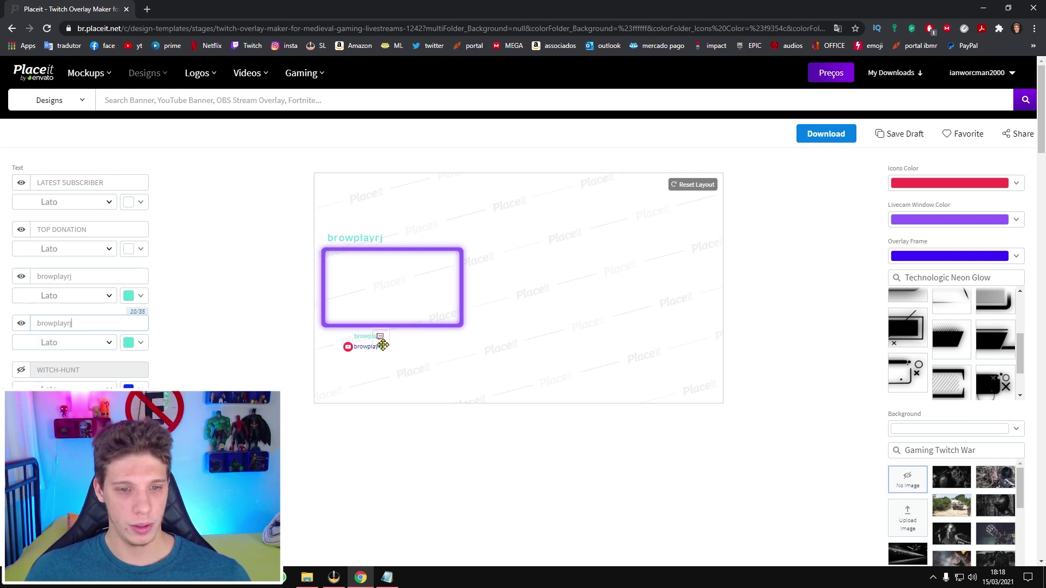
# Move the Twitch icon to the left of its browplayrj text and color that text pink
pyautogui.moveTo(381, 339); pyautogui.dragTo(348, 339)
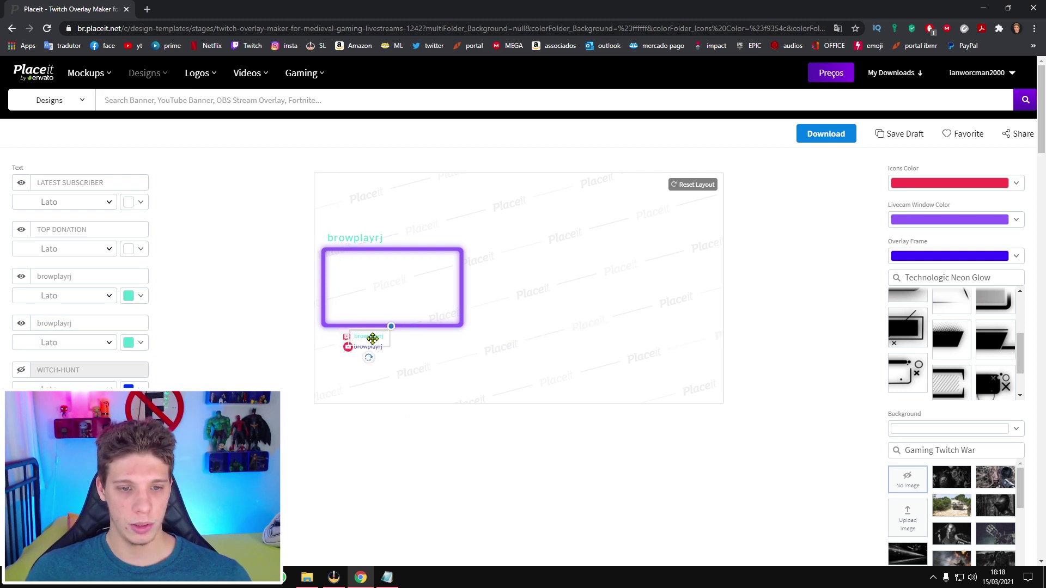
pyautogui.click(134, 342)
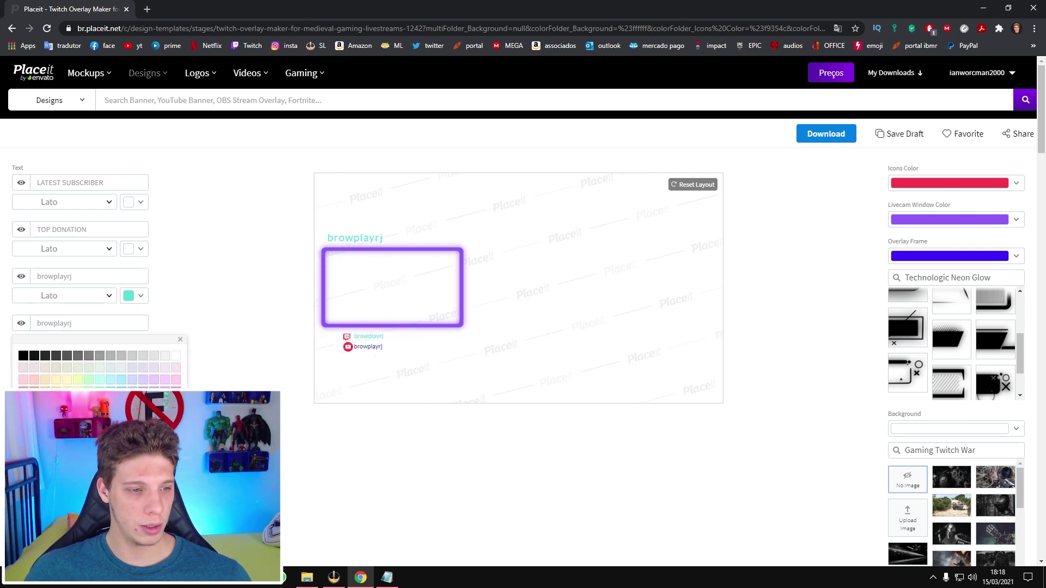
pyautogui.click(405, 473)
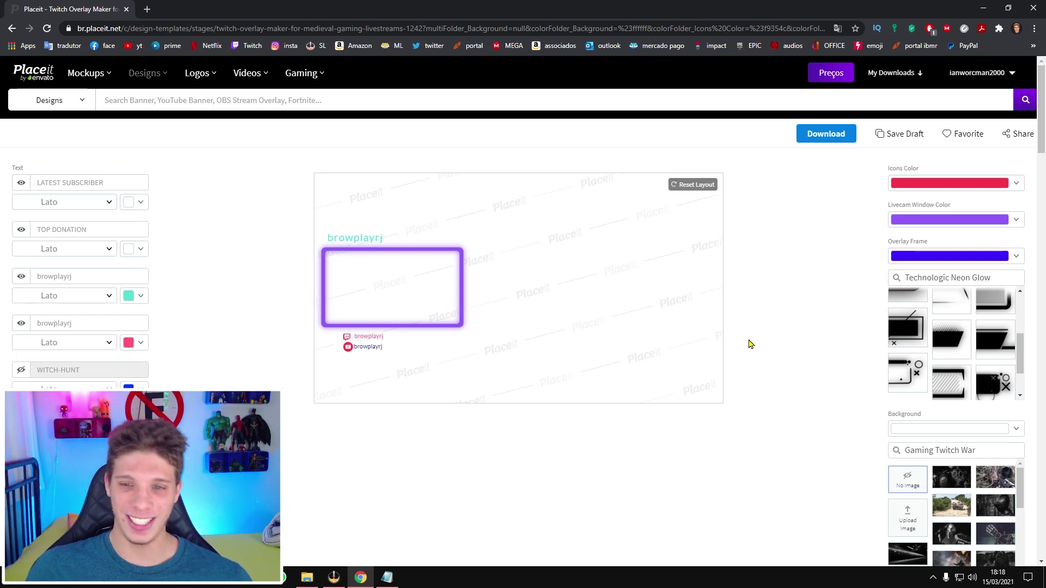
# Look through the presets, similar templates and other suggested templates below the overlay editor
pyautogui.scroll(-2, 762, 392)
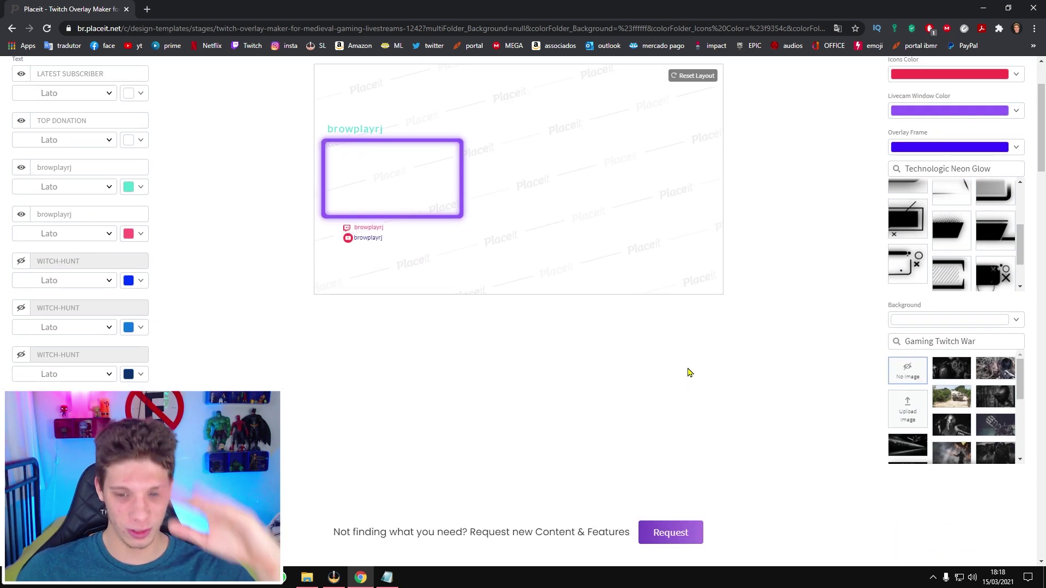
pyautogui.scroll(-13, 687, 373)
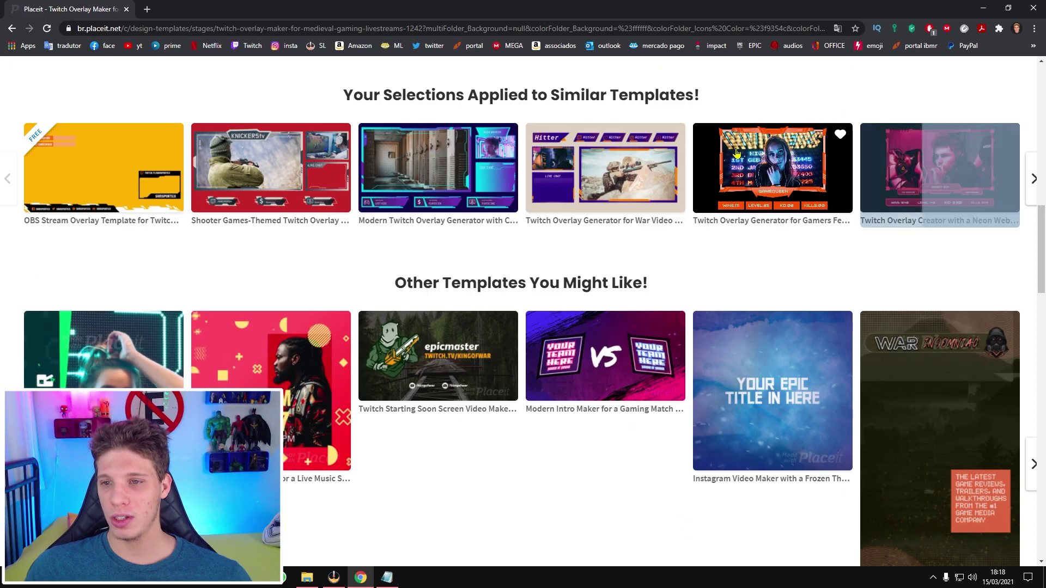
pyautogui.scroll(-3, 839, 260)
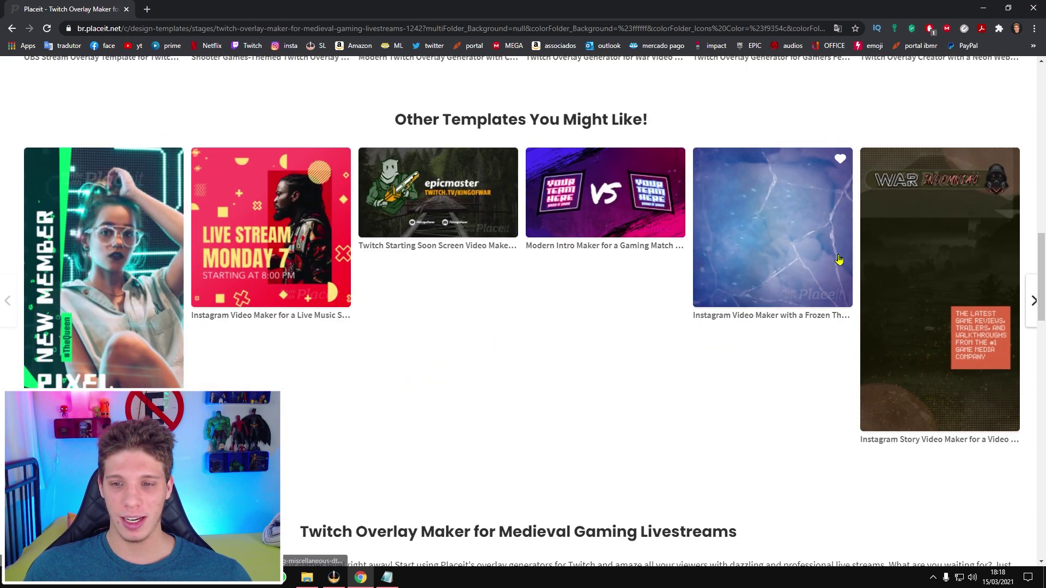
pyautogui.scroll(6, 839, 260)
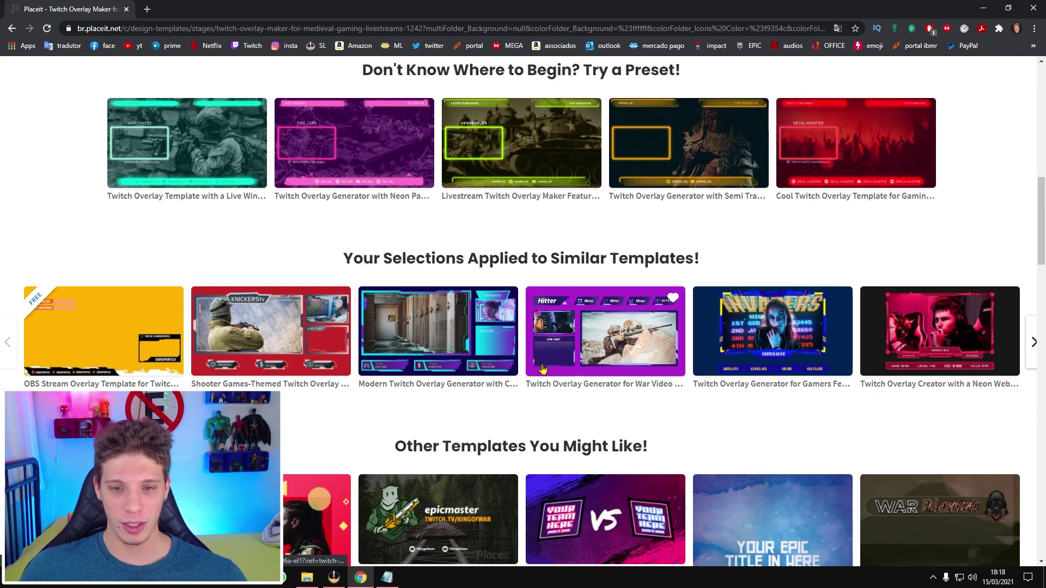
pyautogui.scroll(12, 544, 360)
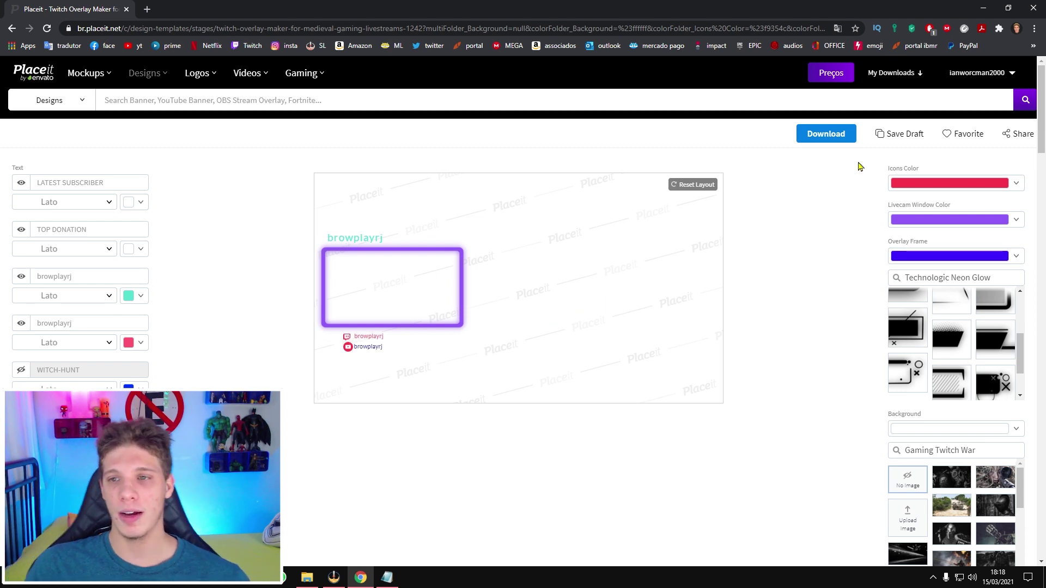
# Check the purchase and subscription options for downloading the overlay, then dismiss them
pyautogui.click(826, 134)
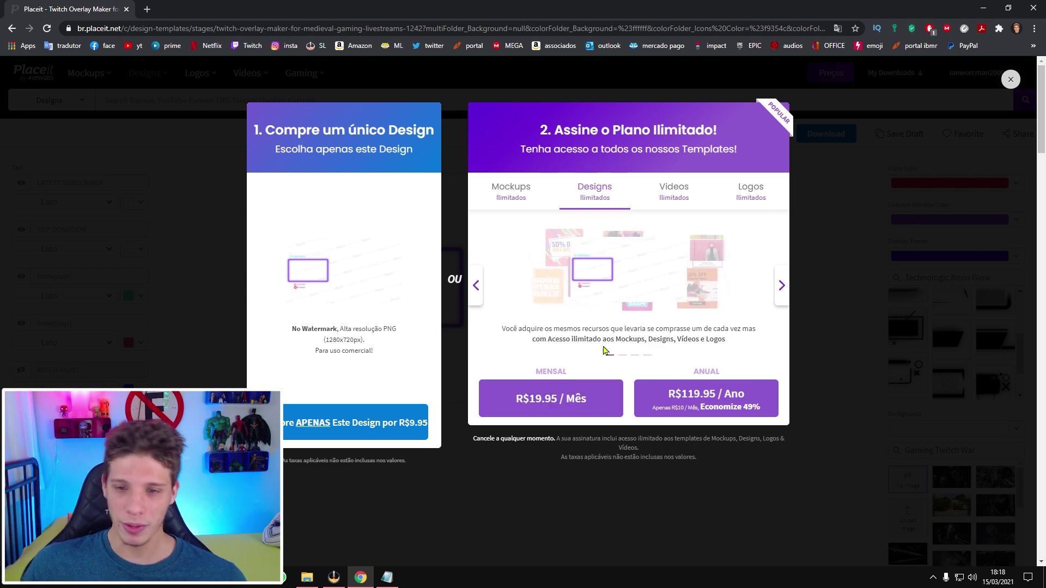
pyautogui.click(1011, 79)
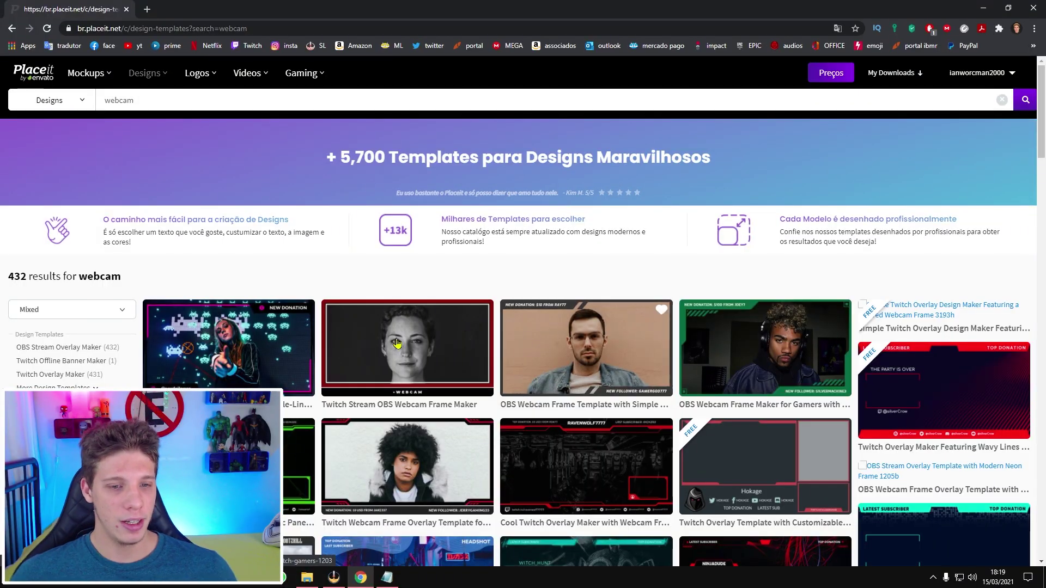
# Open the OBS Webcam Frame Template with Simple Frame from the webcam results and remove its portrait image
pyautogui.click(590, 314)
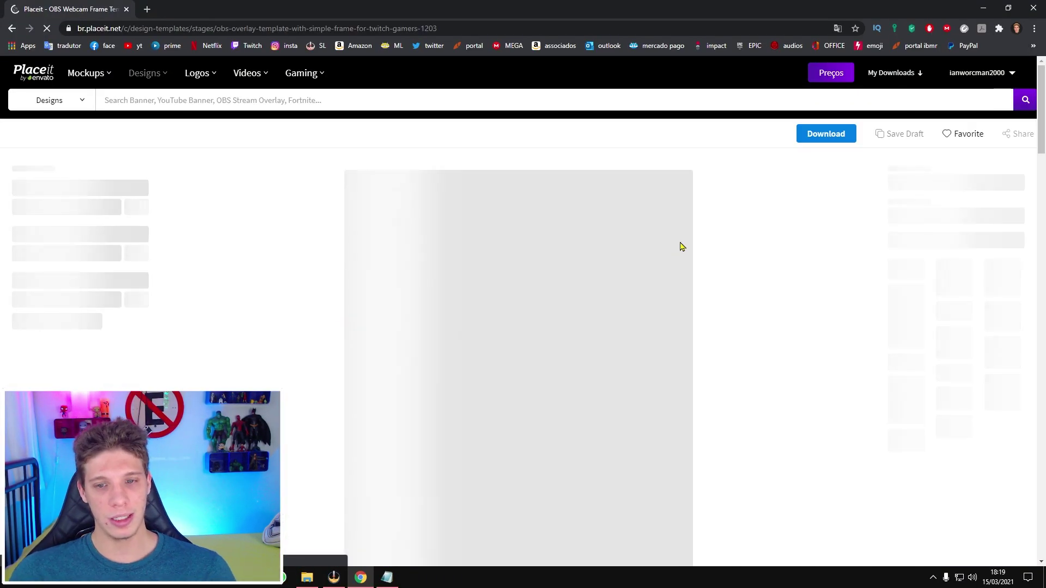
pyautogui.scroll(-1, 596, 287)
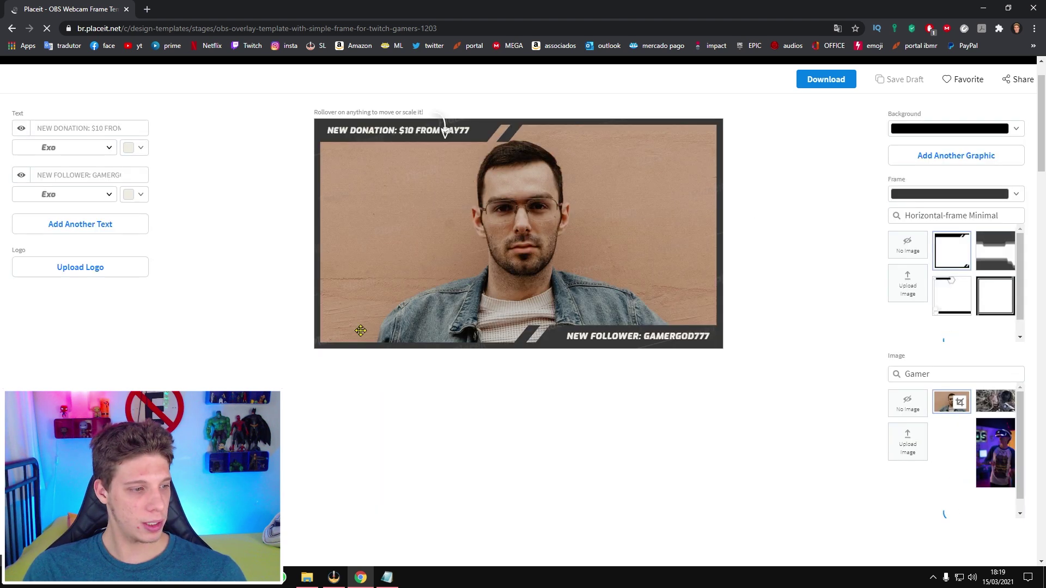
pyautogui.scroll(1, 820, 395)
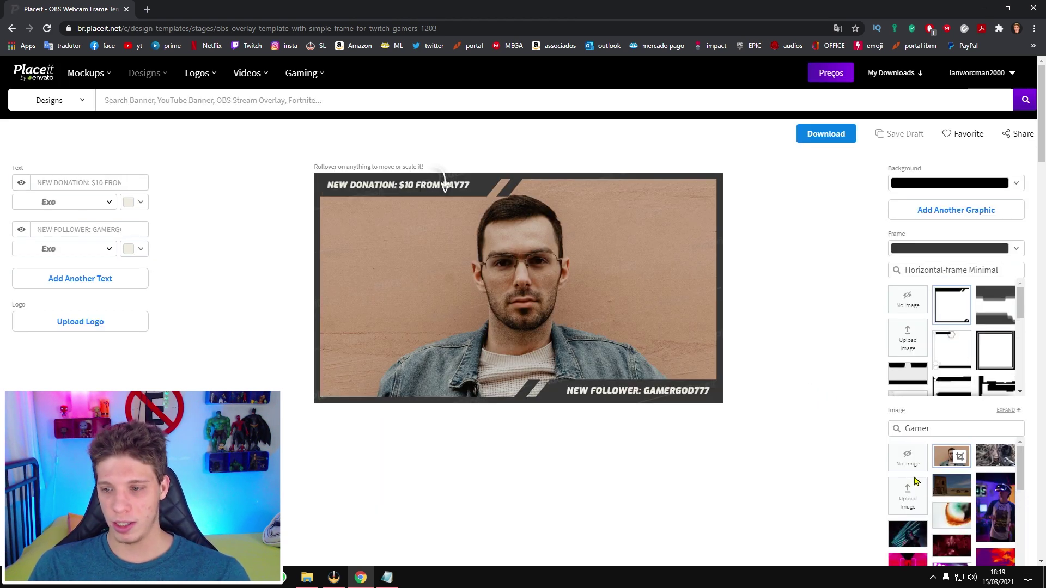
pyautogui.click(906, 457)
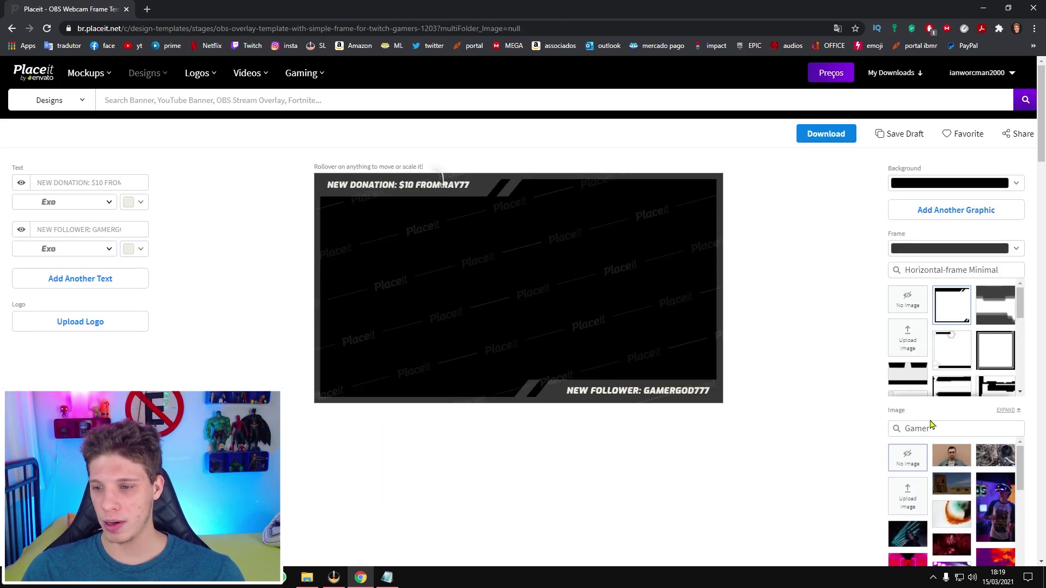
# Make the webcam frame template's background transparent
pyautogui.scroll(-1, 970, 436)
pyautogui.scroll(1, 661, 305)
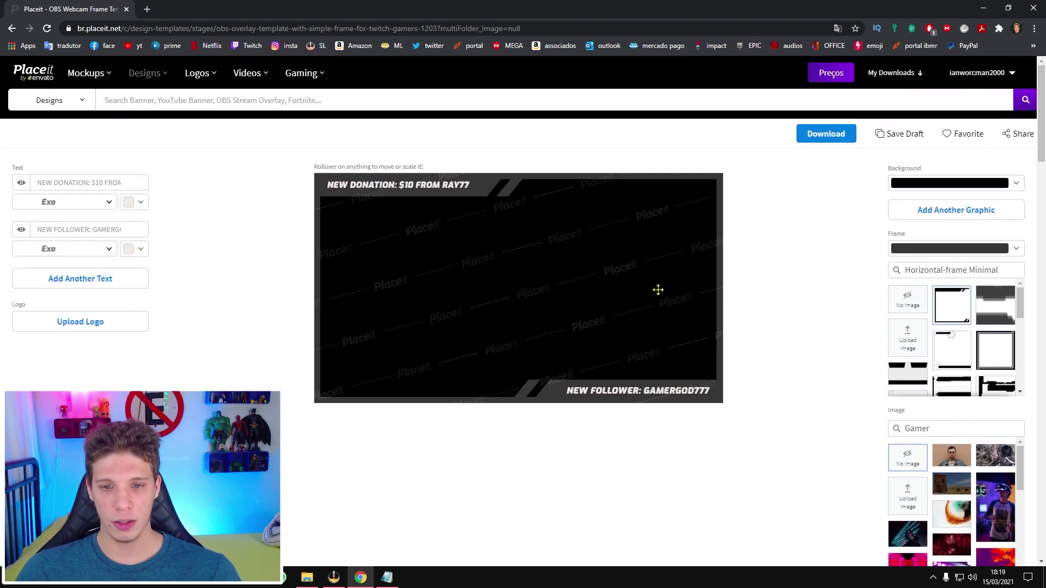
pyautogui.click(937, 190)
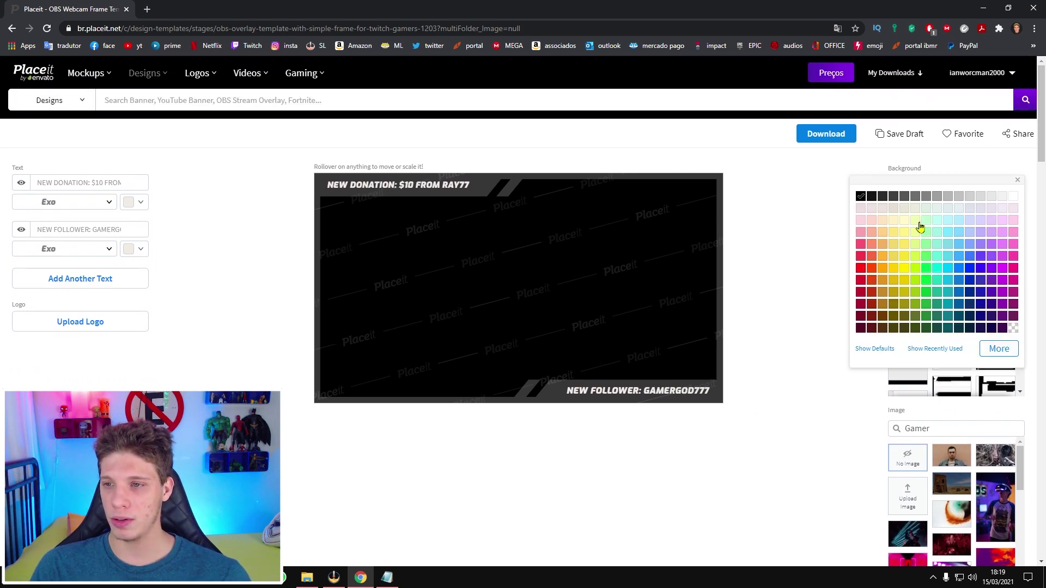
pyautogui.click(1014, 197)
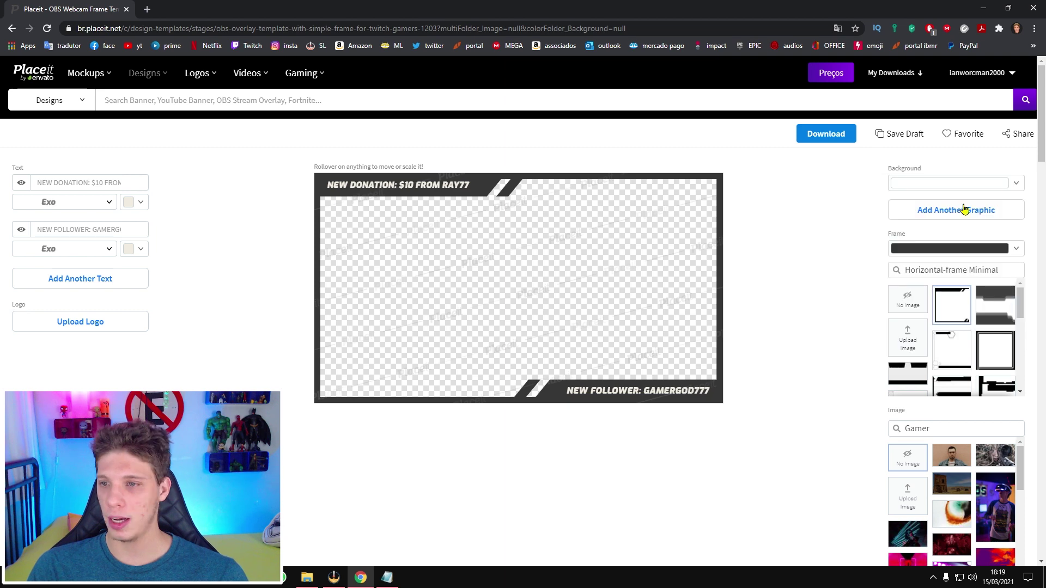
# Change the webcam template's frame to the jagged glitch-style border with a small window on the left side
pyautogui.click(957, 318)
pyautogui.scroll(-1, 957, 327)
pyautogui.click(1001, 349)
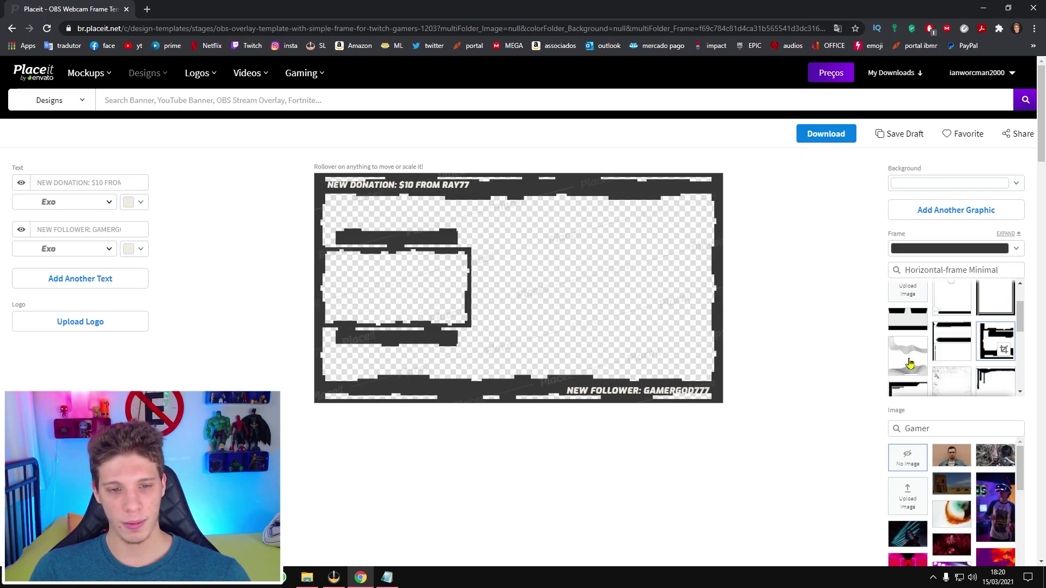
# Try the tech-style frame with arrow bars and the border with slanted corner stripes, then return to the jagged glitch-style frame
pyautogui.click(941, 361)
pyautogui.click(965, 338)
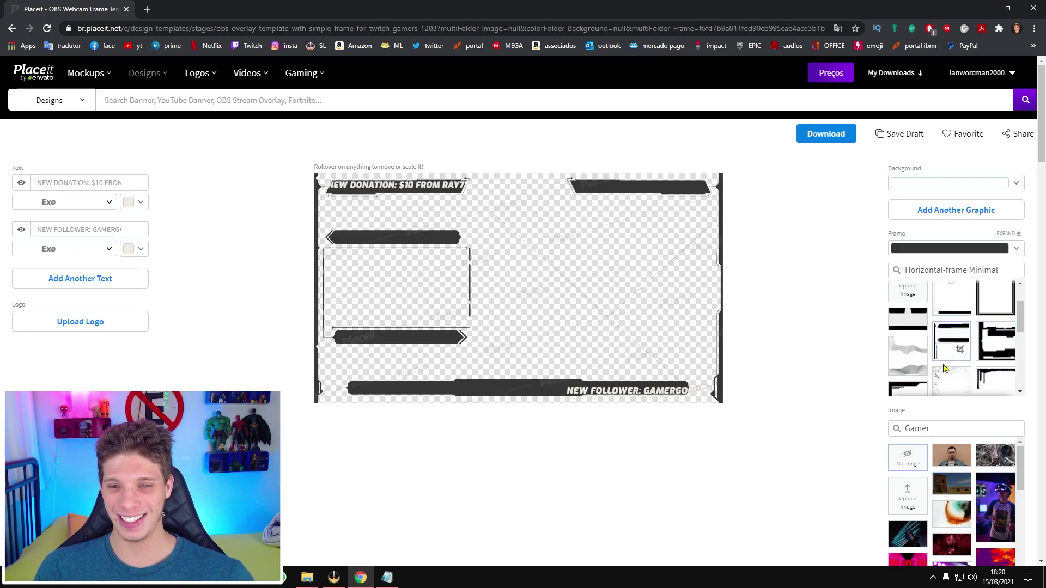
pyautogui.click(952, 363)
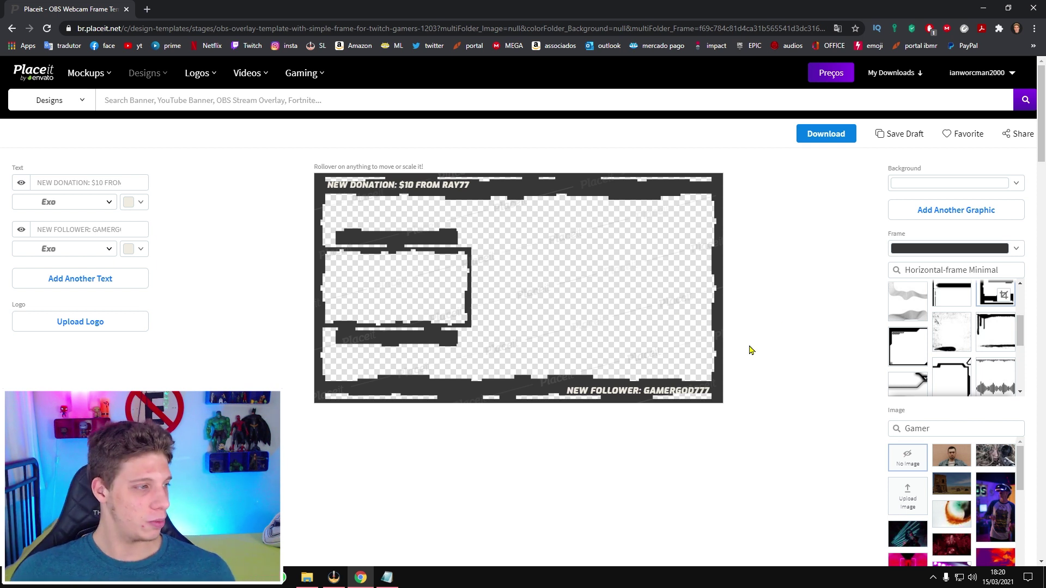
pyautogui.scroll(-1, 1005, 326)
pyautogui.click(951, 306)
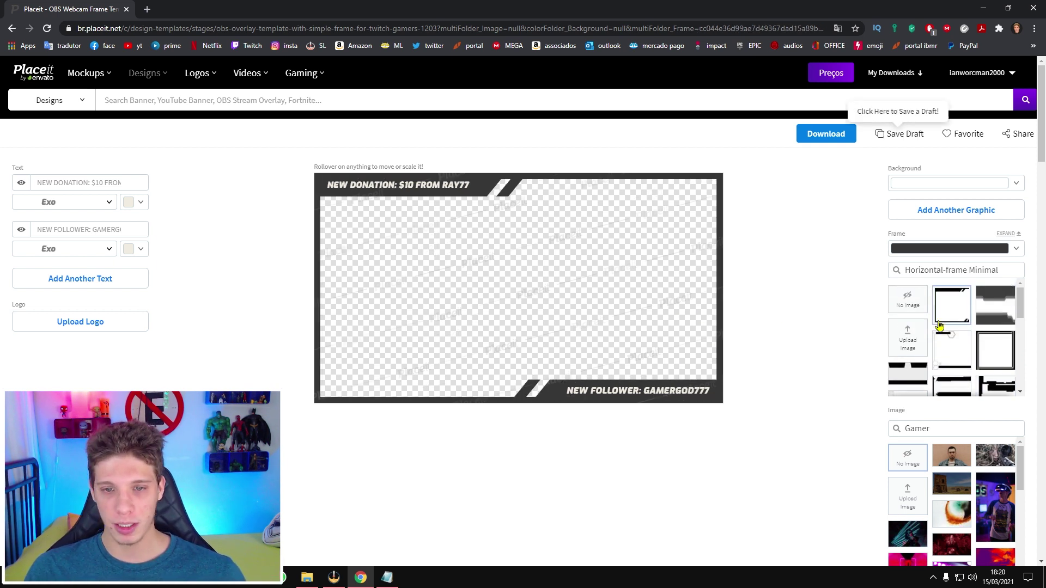
pyautogui.scroll(1, 934, 327)
pyautogui.scroll(3, 980, 316)
pyautogui.click(999, 341)
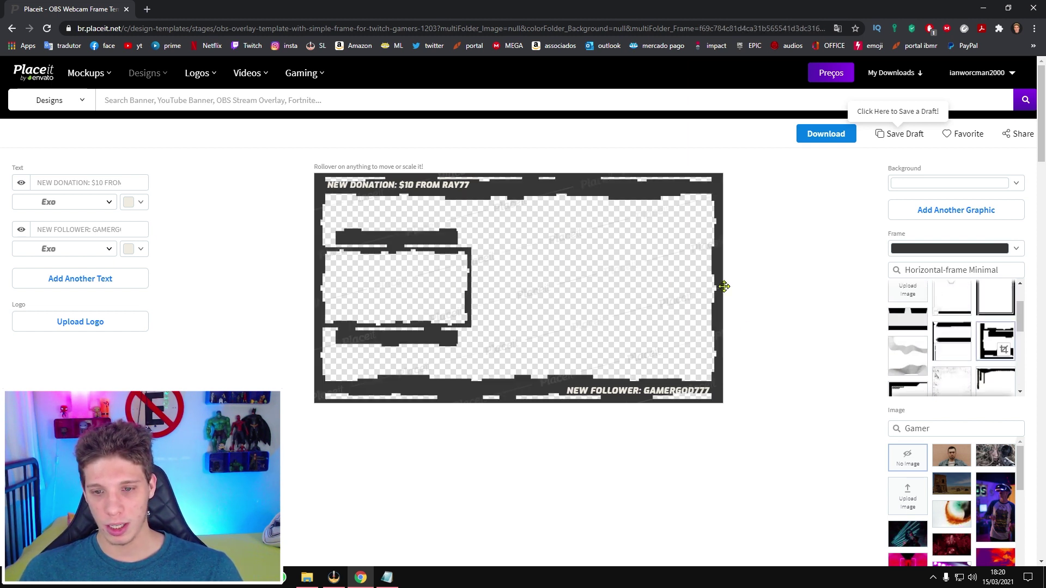
# Change the webcam template's frame to the full border with slanted corner stripes and color it bright cyan
pyautogui.scroll(-3, 956, 356)
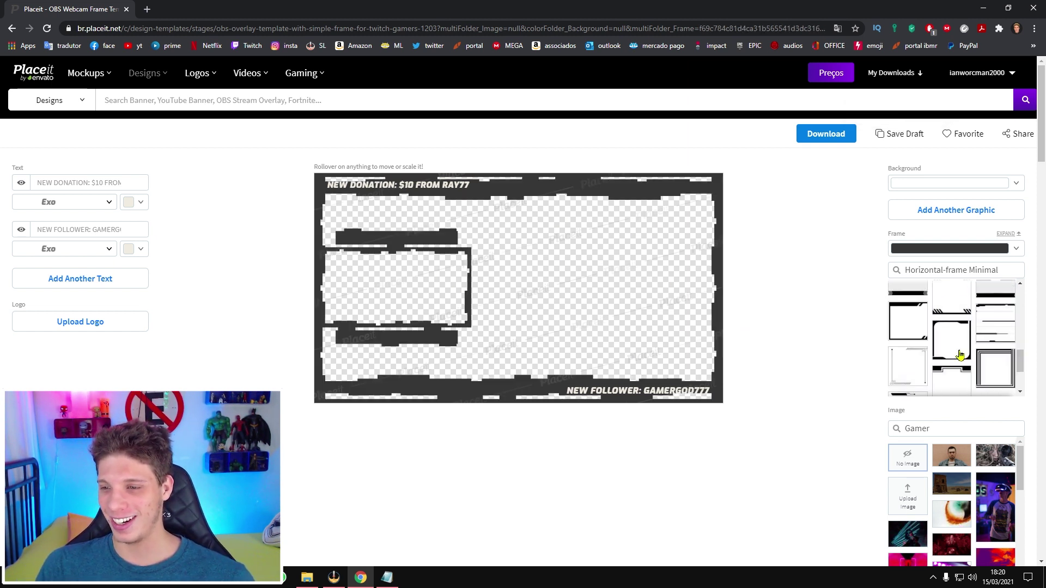
pyautogui.click(908, 322)
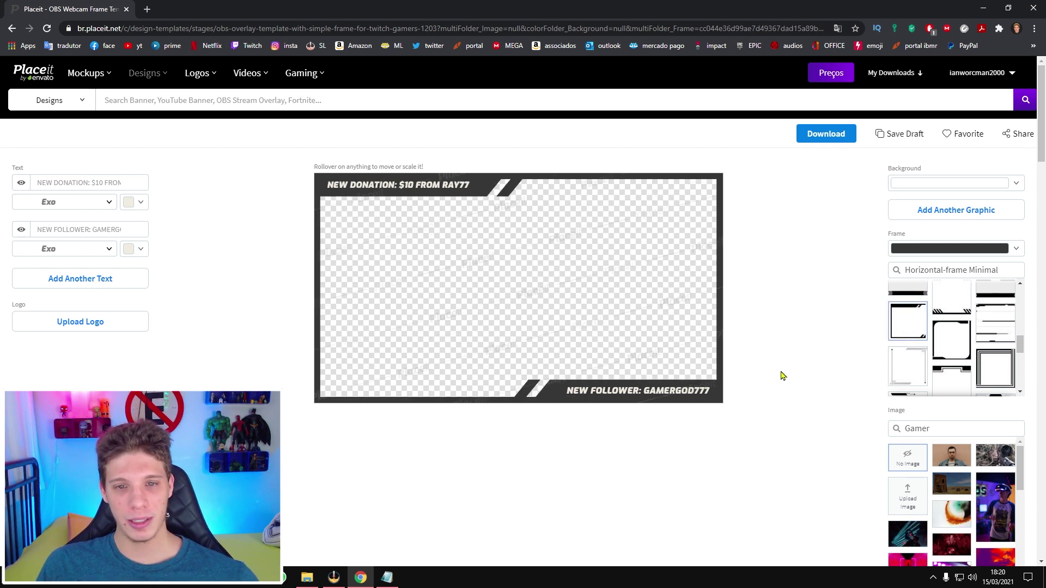
pyautogui.click(944, 255)
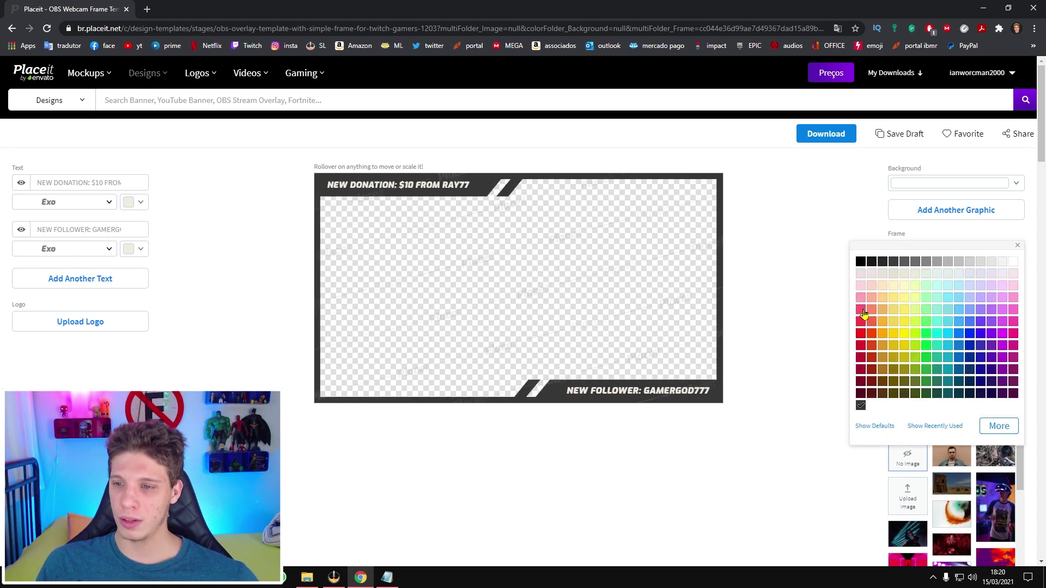
pyautogui.click(948, 332)
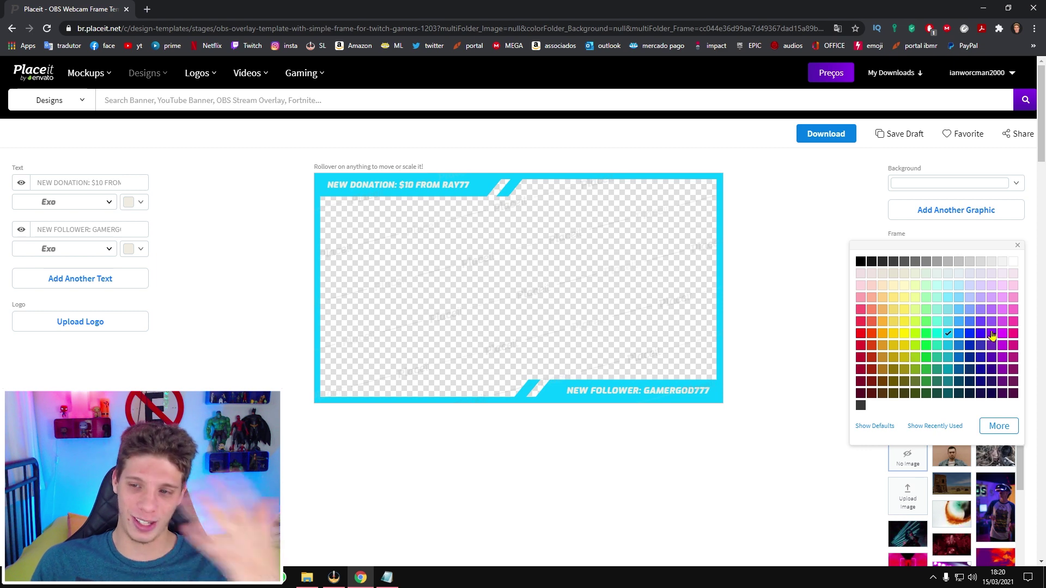
pyautogui.click(829, 280)
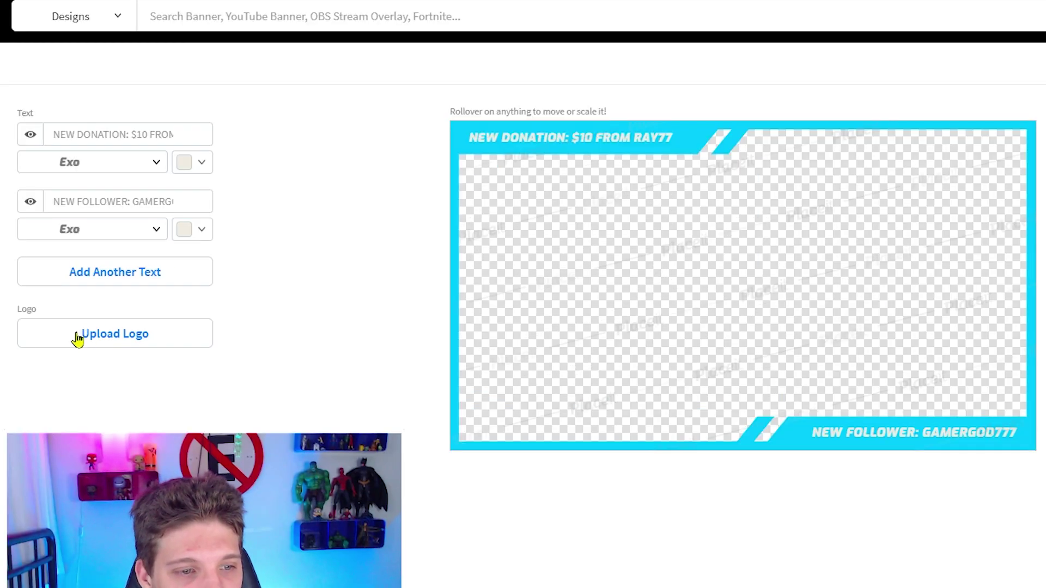
# Upload the cartoon face image 112 from the TWITCH EMOTES folder as a cropped logo and place it in the frame's upper-right corner
pyautogui.click(77, 338)
pyautogui.click(474, 188)
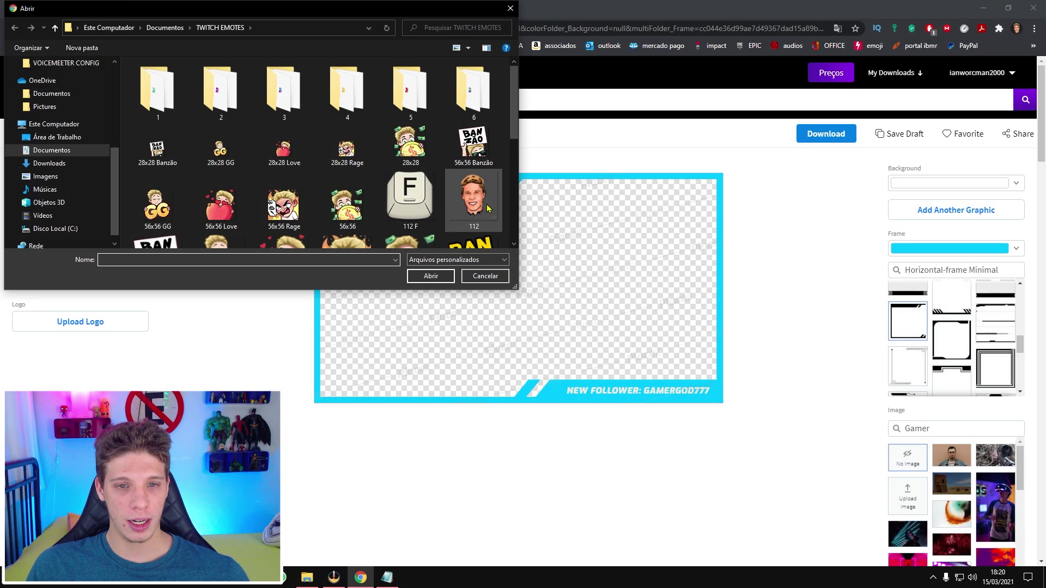
pyautogui.scroll(-1, 474, 164)
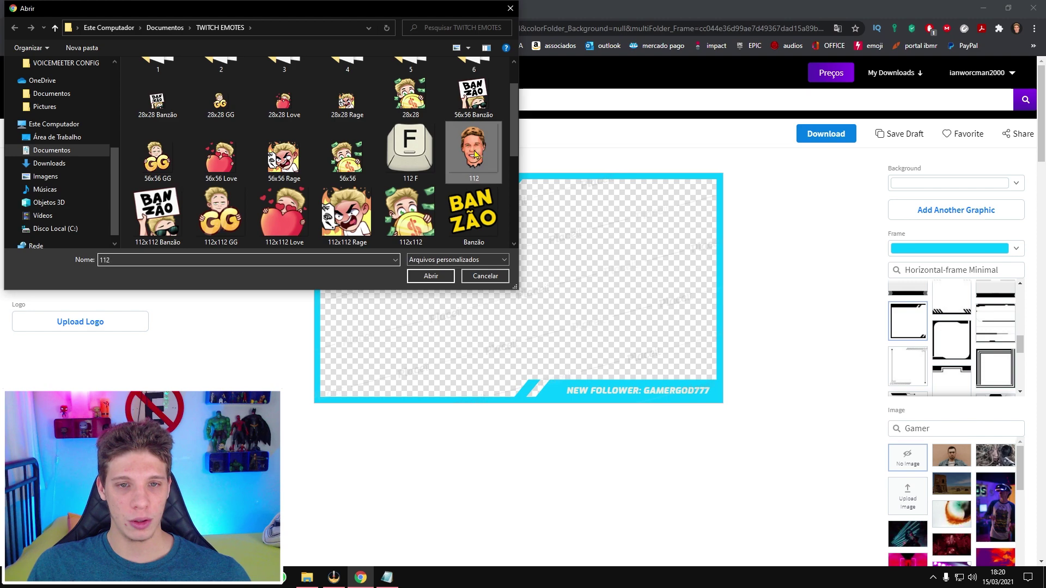
pyautogui.doubleClick(474, 154)
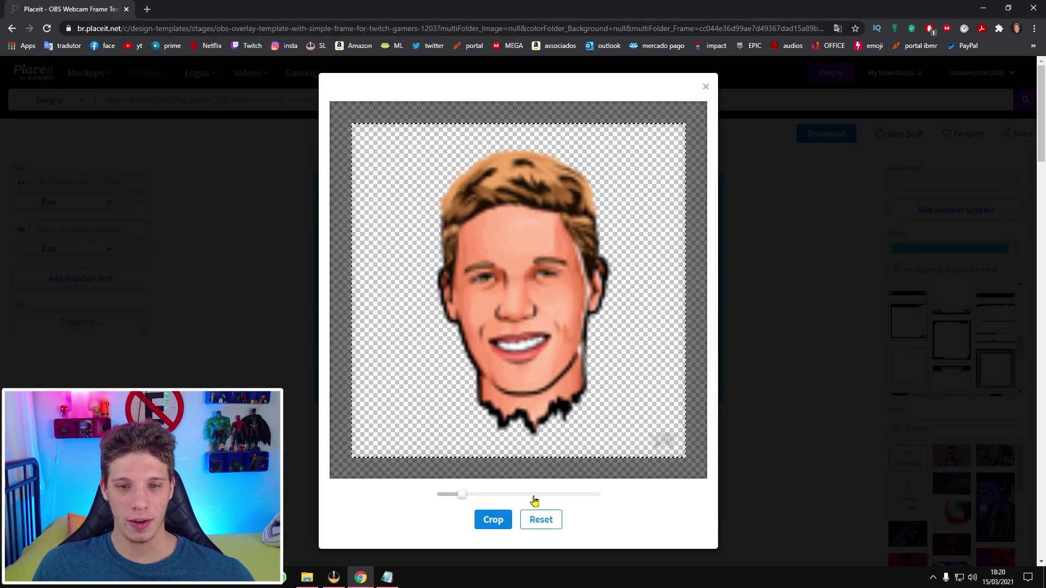
pyautogui.click(491, 517)
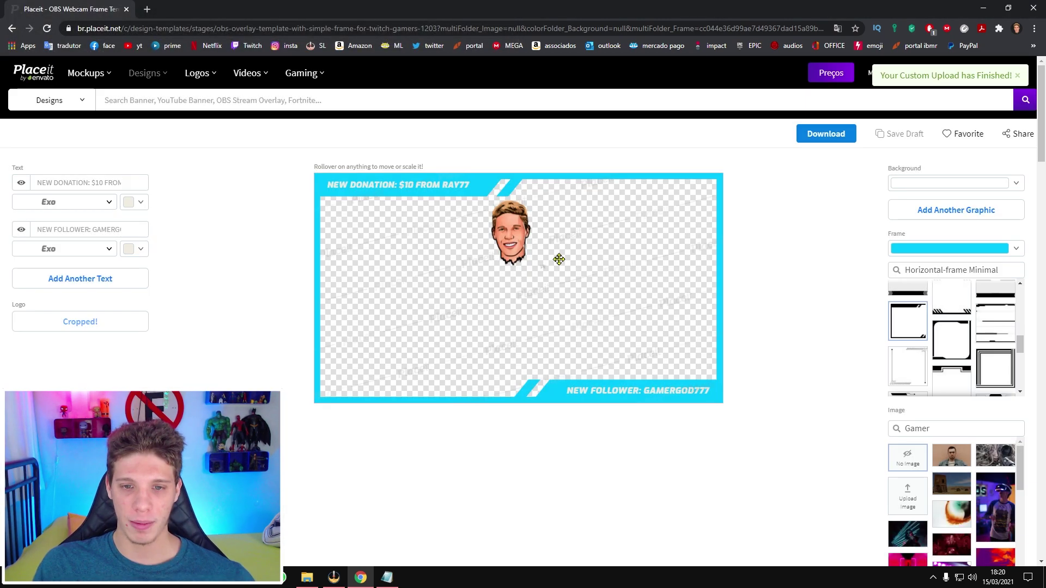
pyautogui.moveTo(497, 234); pyautogui.dragTo(684, 199)
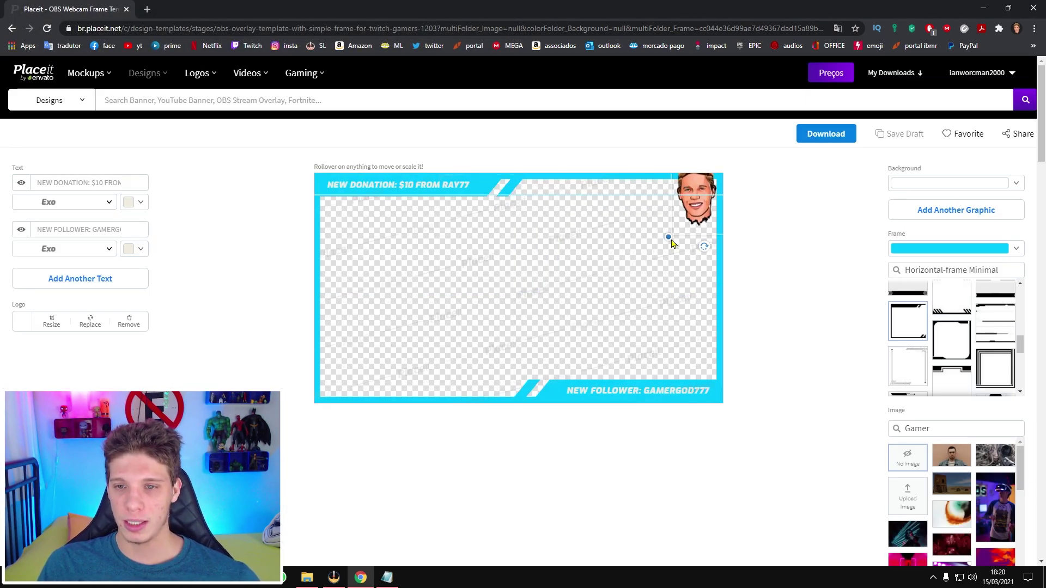